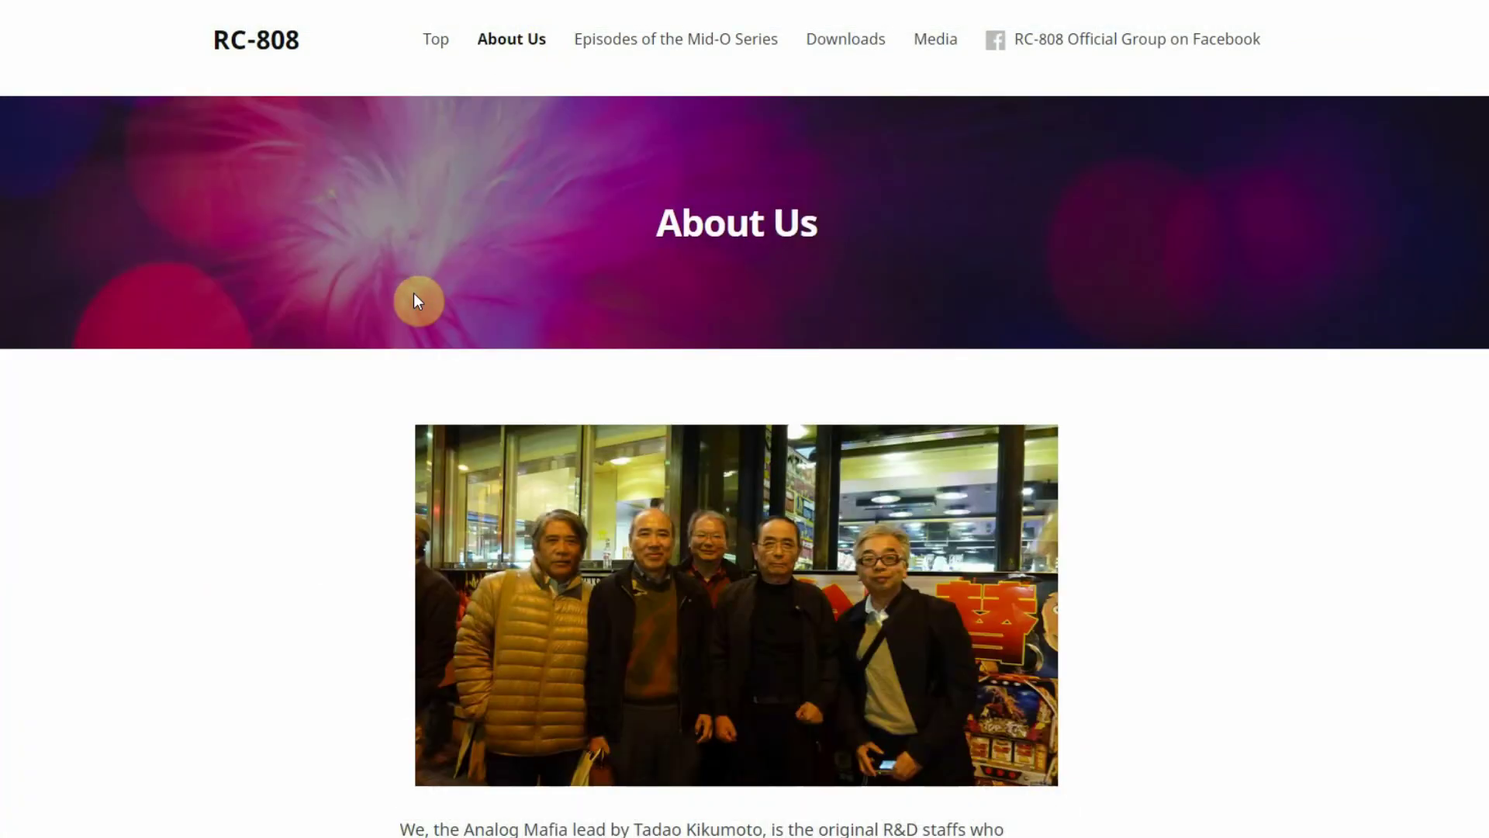
scroll(379, 477, "down", 2)
scroll(380, 477, "down", 2)
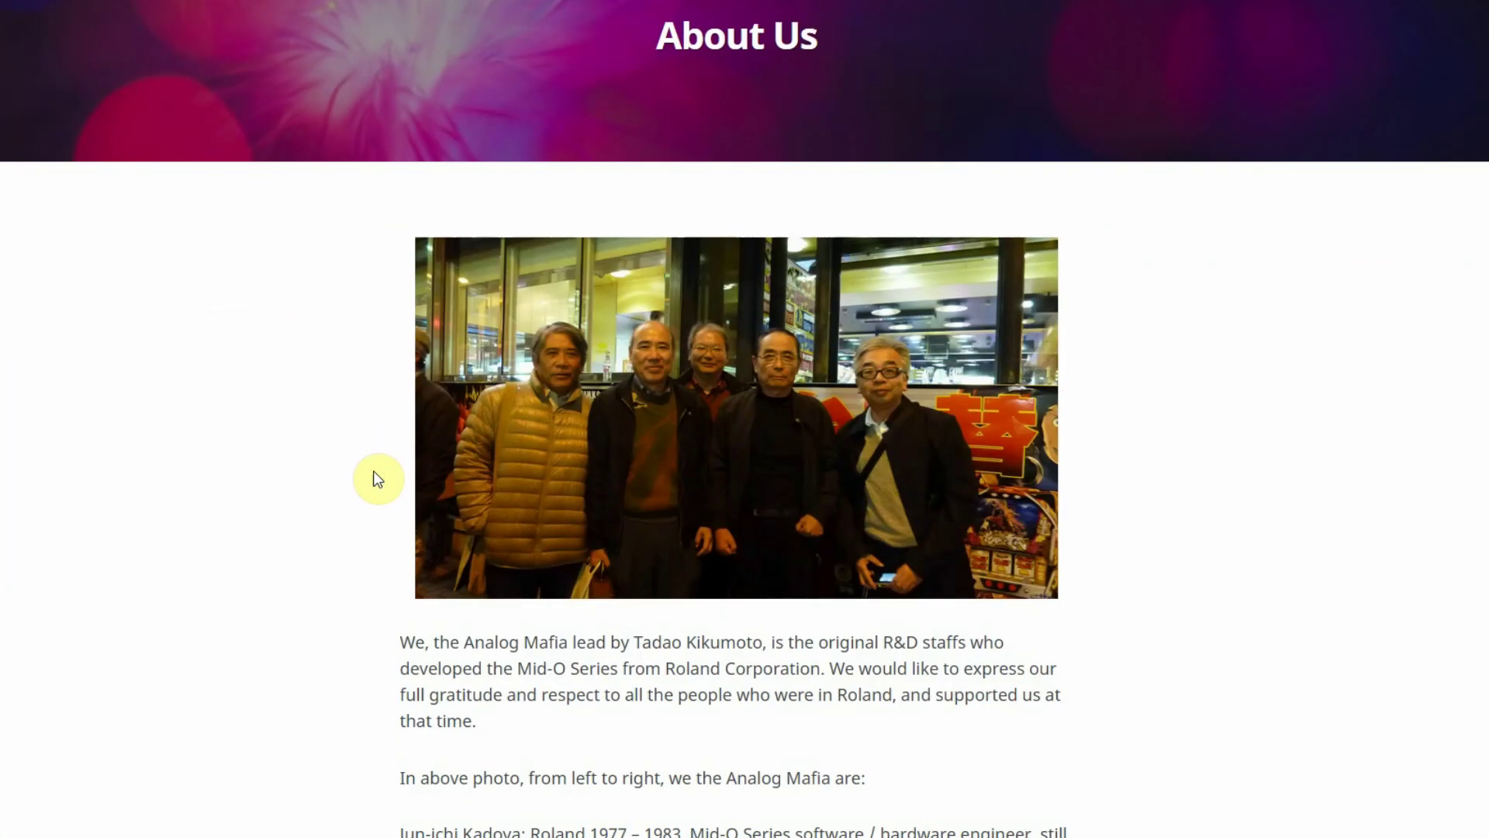
scroll(380, 477, "down", 2)
scroll(379, 478, "down", 2)
scroll(380, 478, "up", 2)
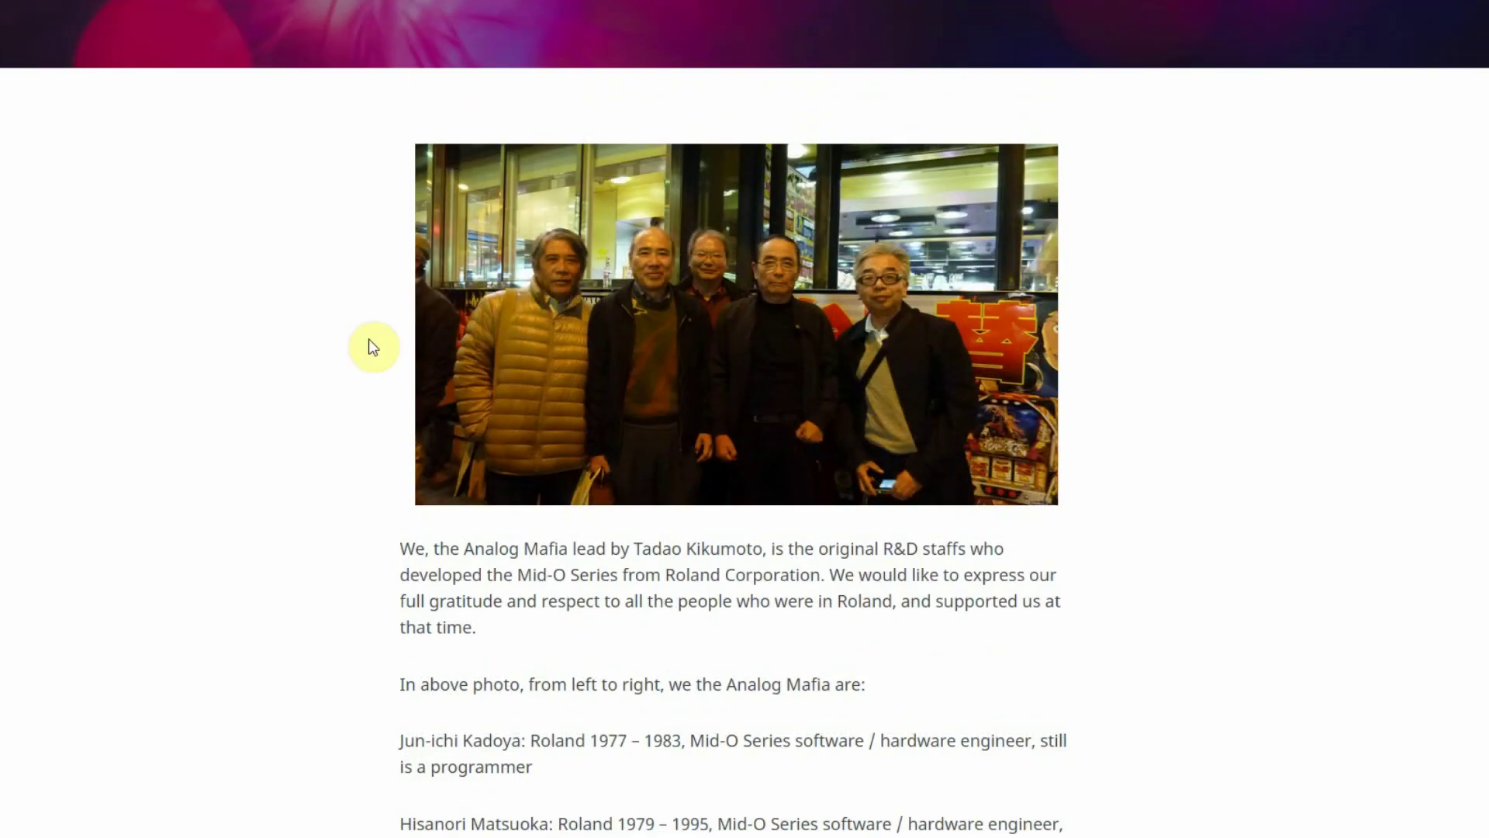
scroll(372, 347, "up", 3)
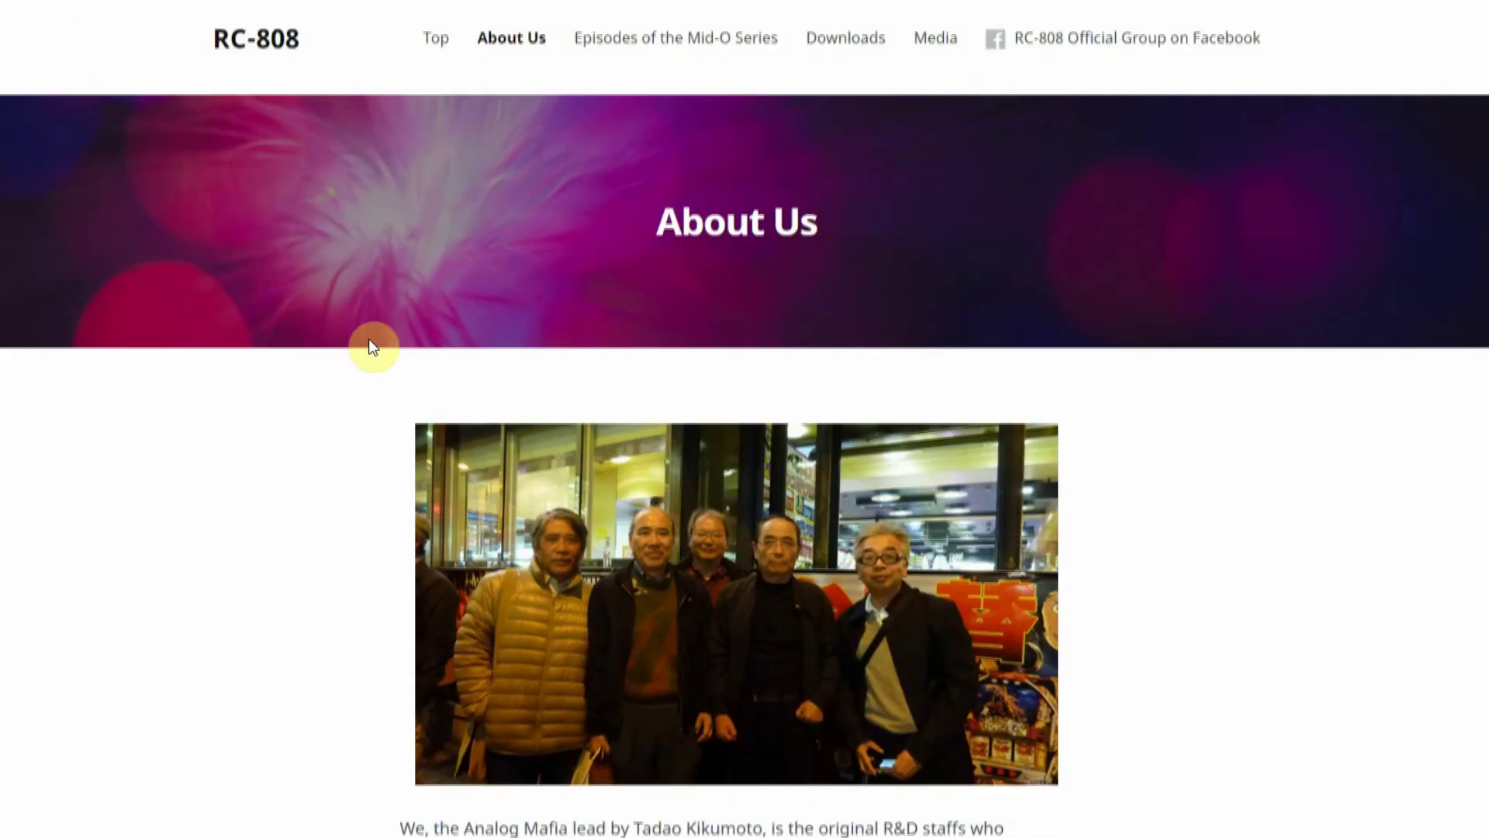
Go from the About Us page back to the RC-808 site's home page
left_click(428, 49)
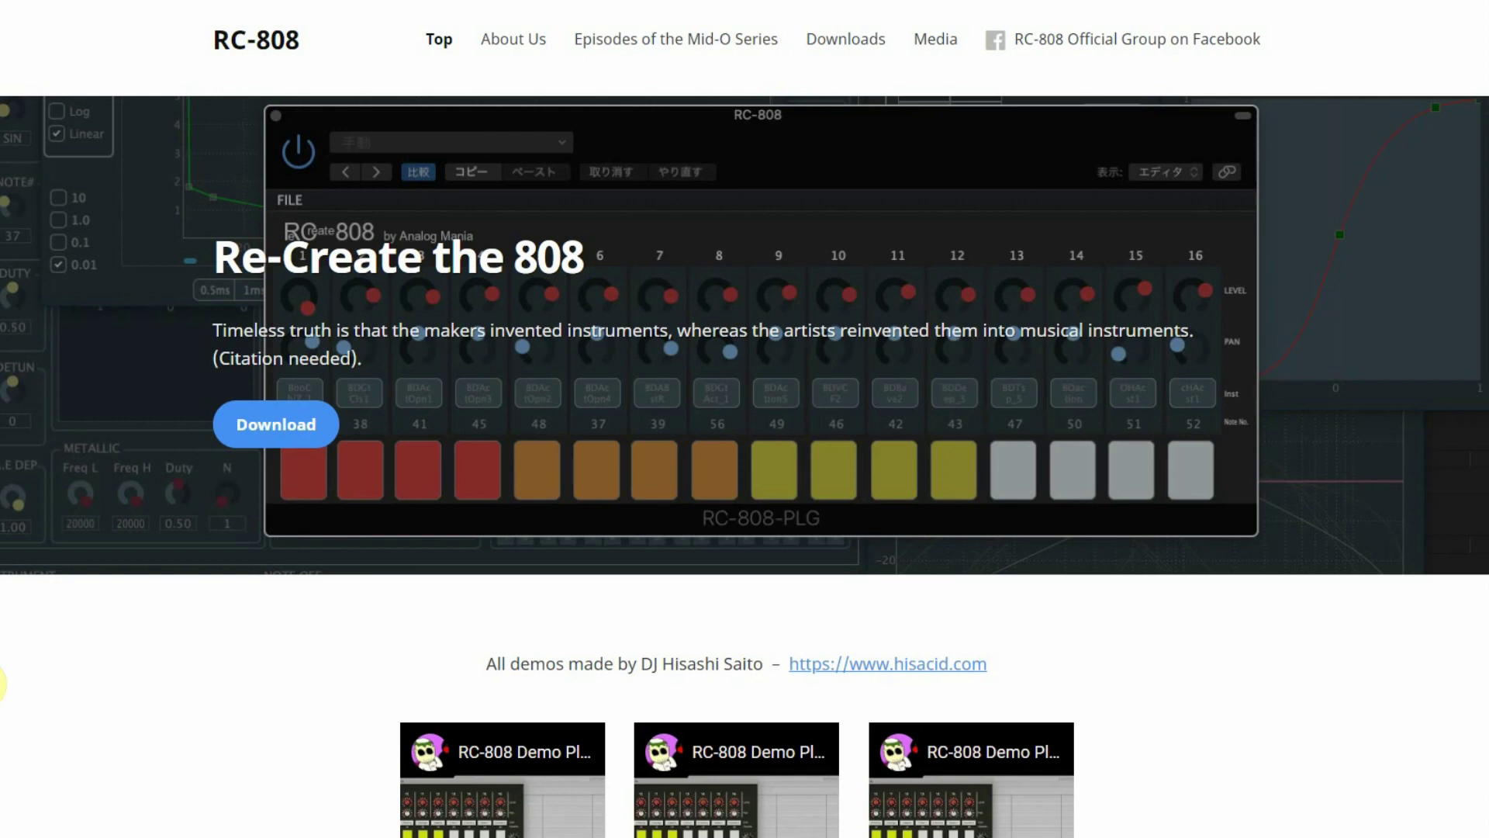
Open the Downloads page and download the Windows Version (12.2MB) of RC-808
left_click(291, 428)
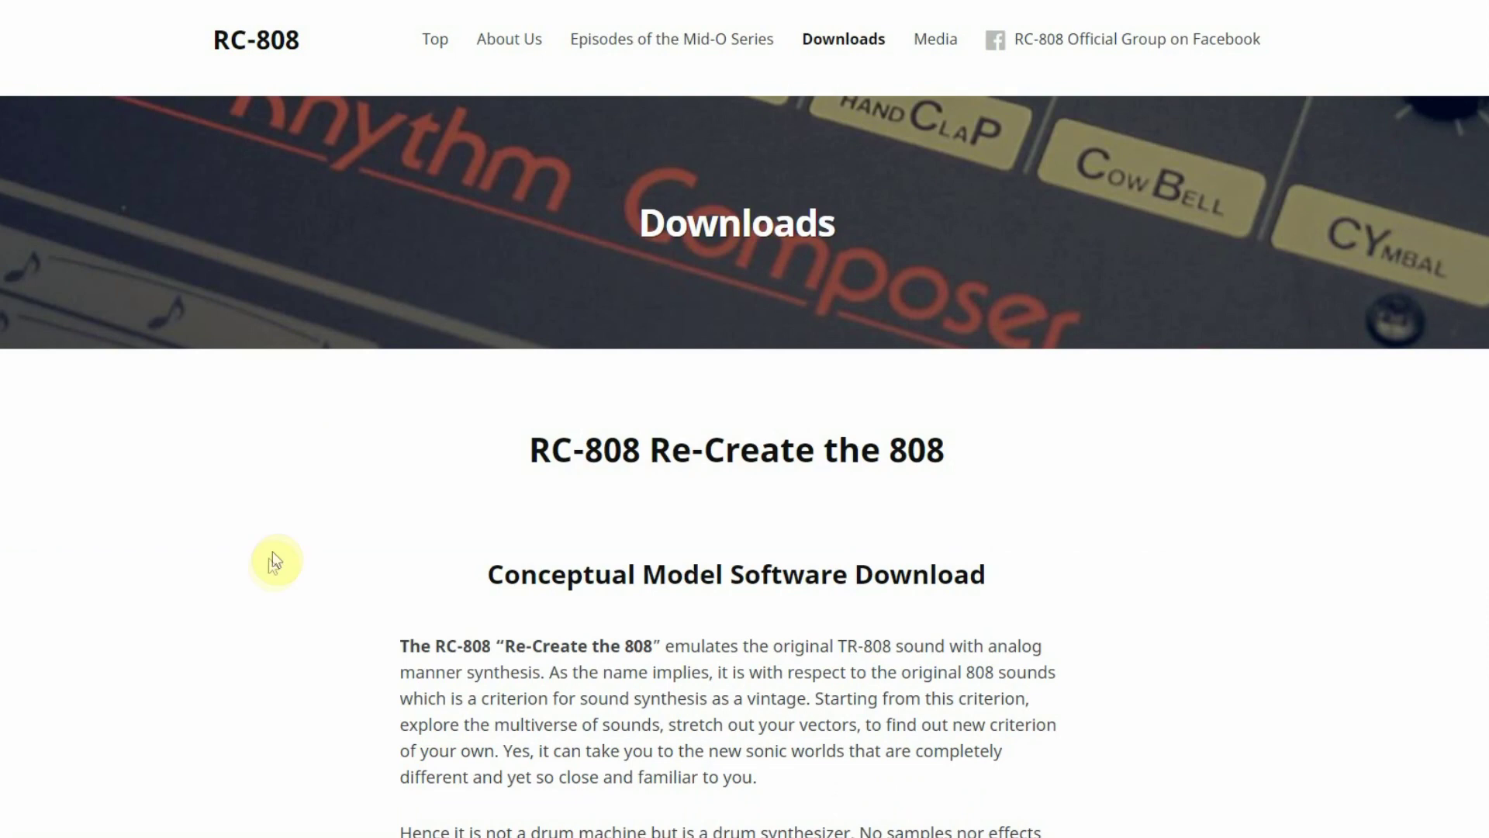
scroll(294, 555, "down", 5)
scroll(295, 556, "down", 5)
scroll(294, 556, "down", 3)
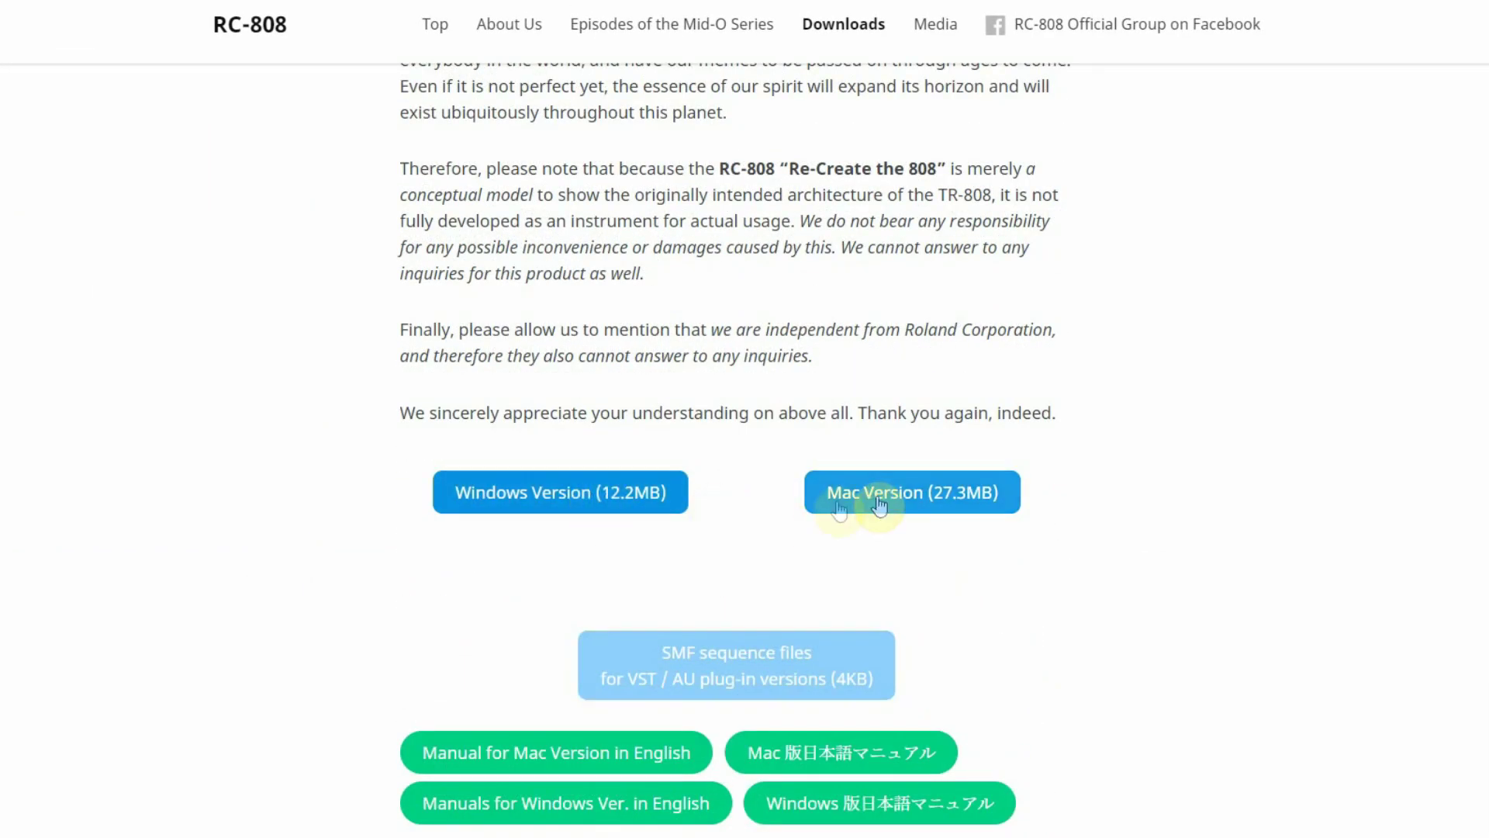
left_click(563, 498)
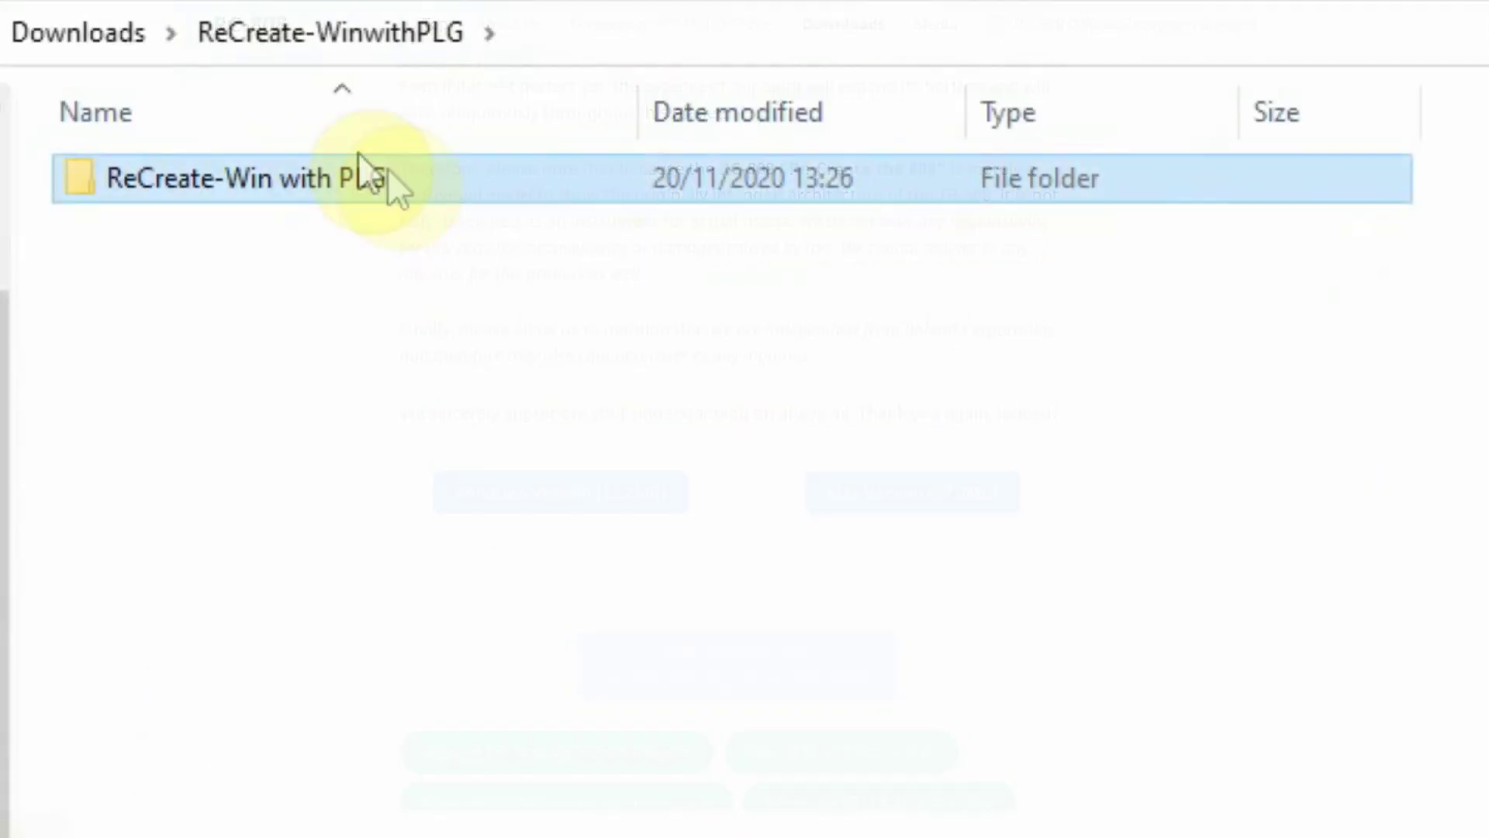
Browse ReCreate-Win with PLG, checking its Windows.exe and RC-808-PlugIn Ver 0.1.3 WIN folders
double_click(100, 181)
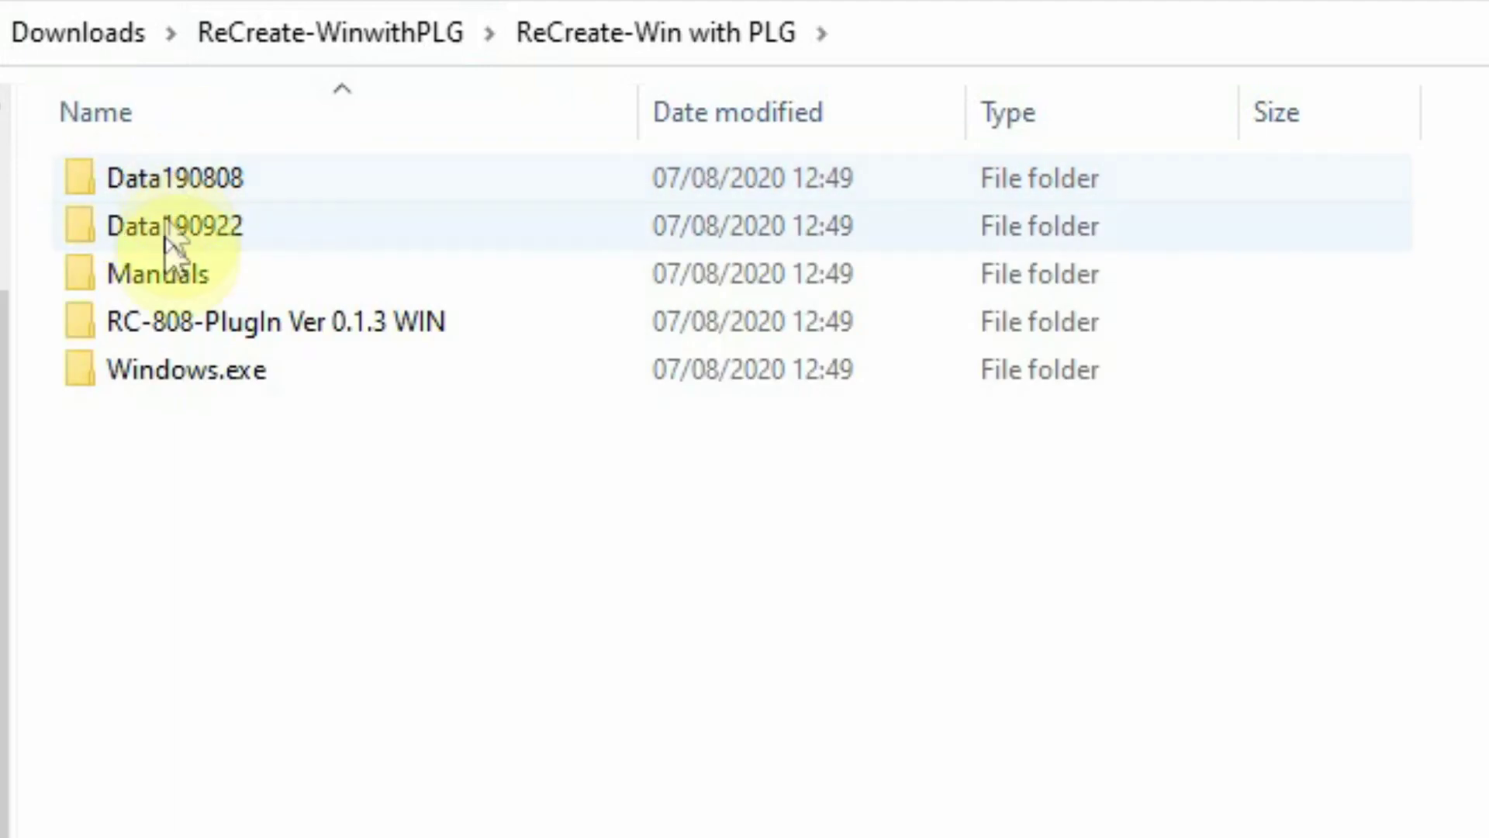
double_click(148, 383)
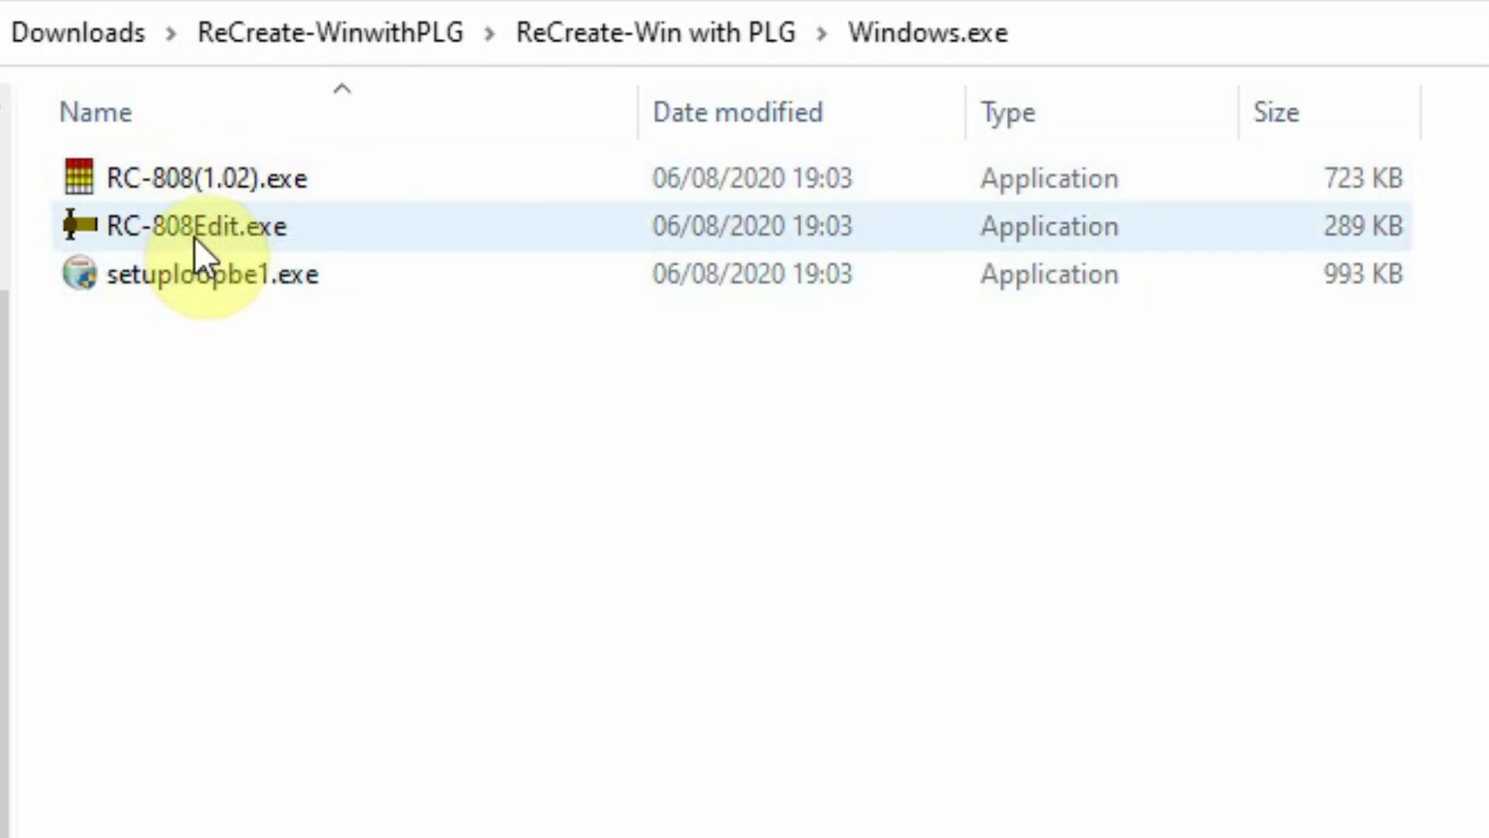
left_click(623, 36)
double_click(196, 321)
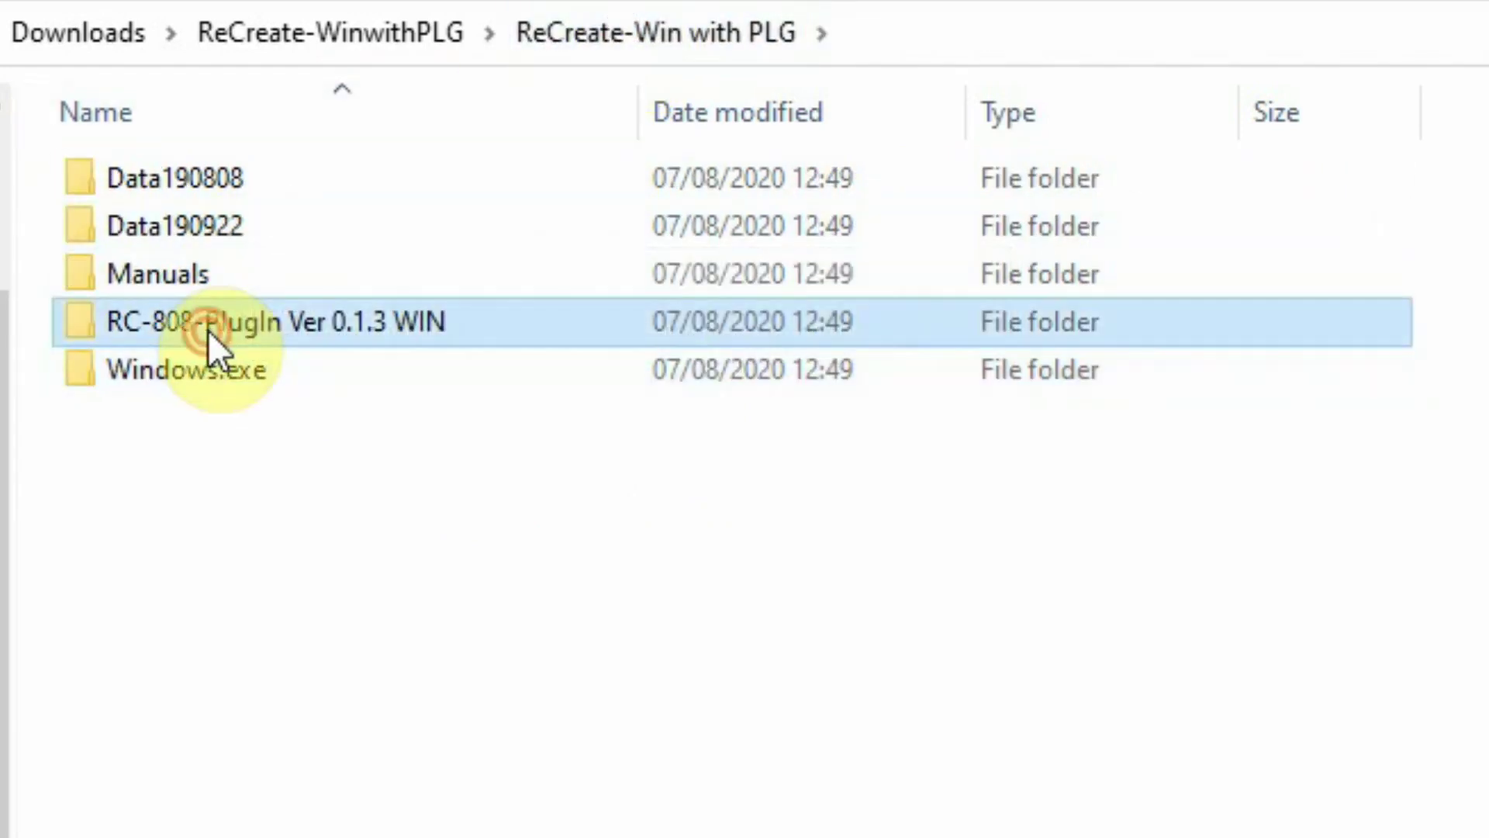
left_click(692, 47)
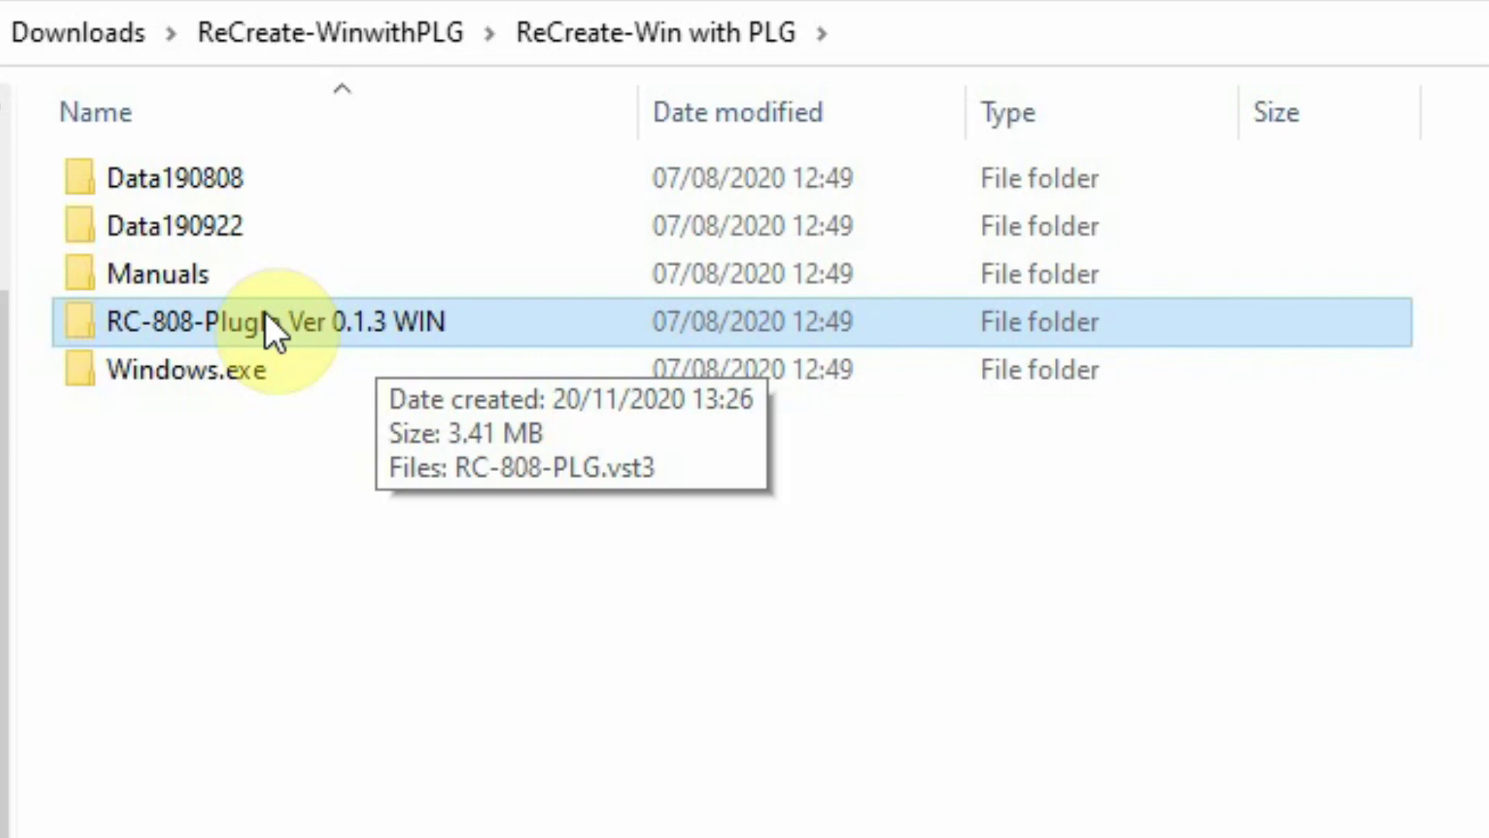
Check the Manuals folder, then select and right-click RC-808-PLG.vst3 in the plug-in folder
double_click(179, 272)
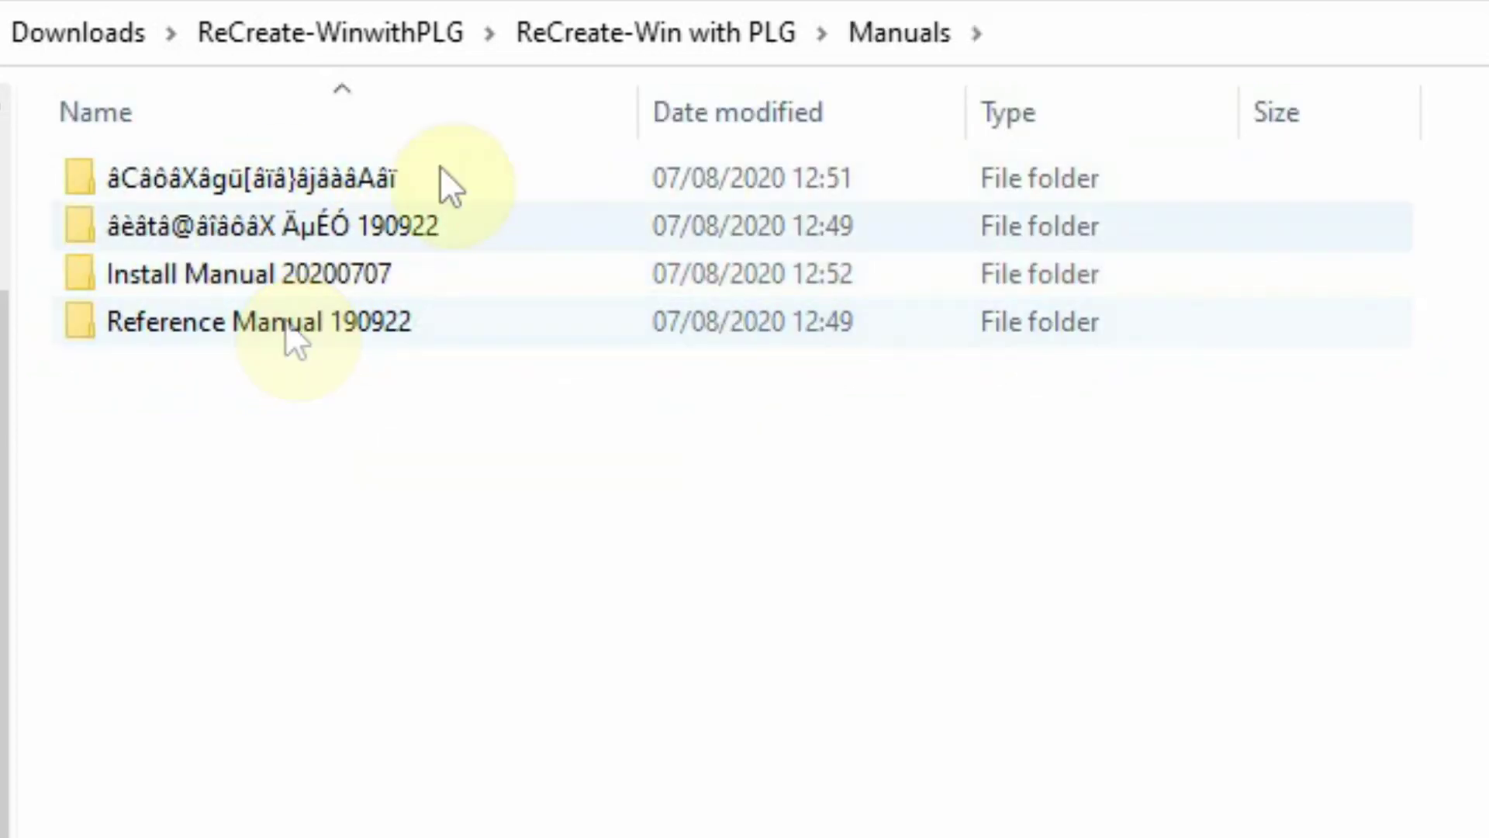
left_click(602, 35)
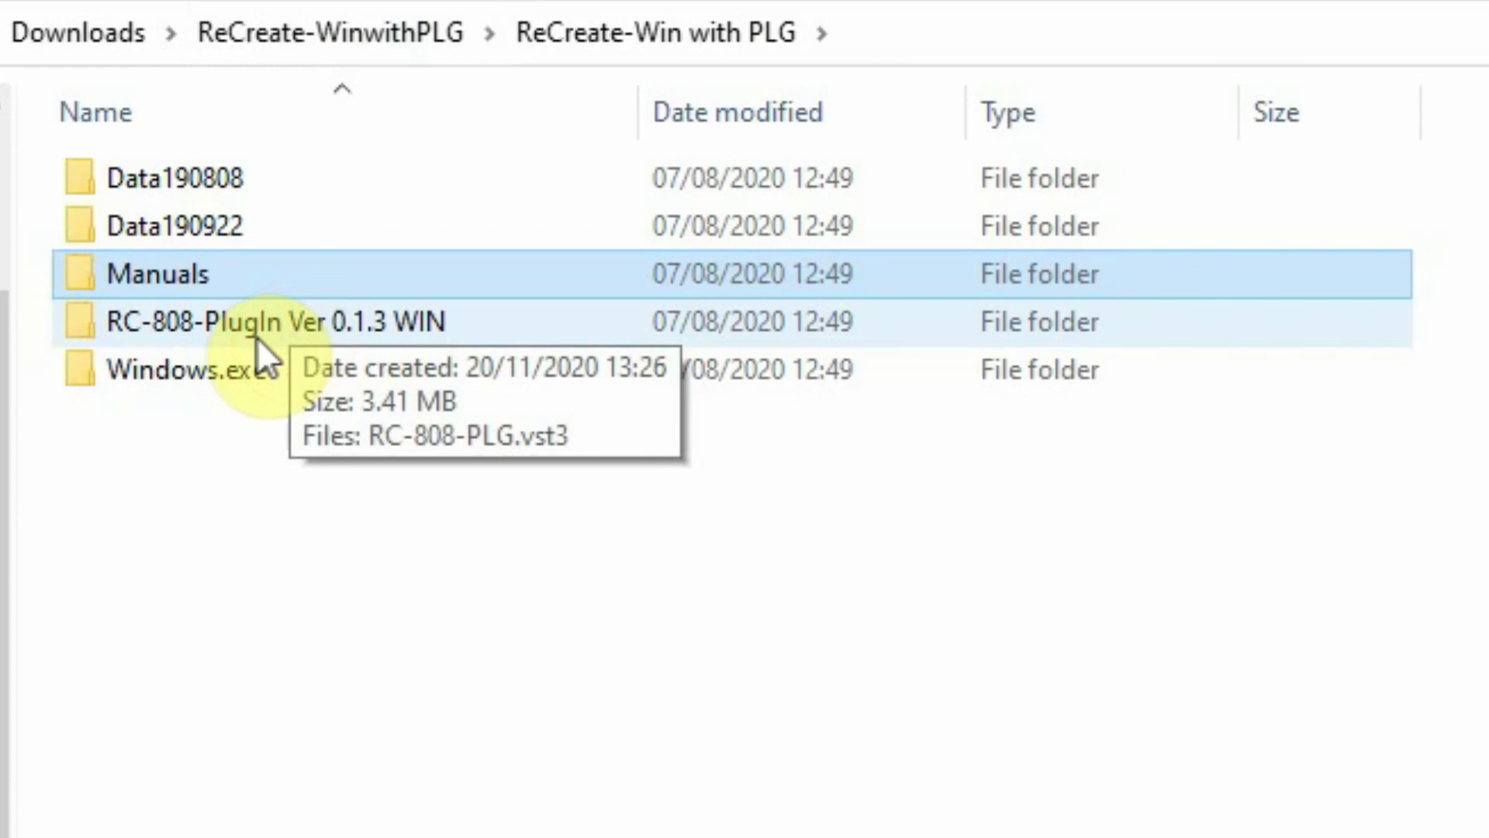
double_click(288, 314)
left_click(214, 175)
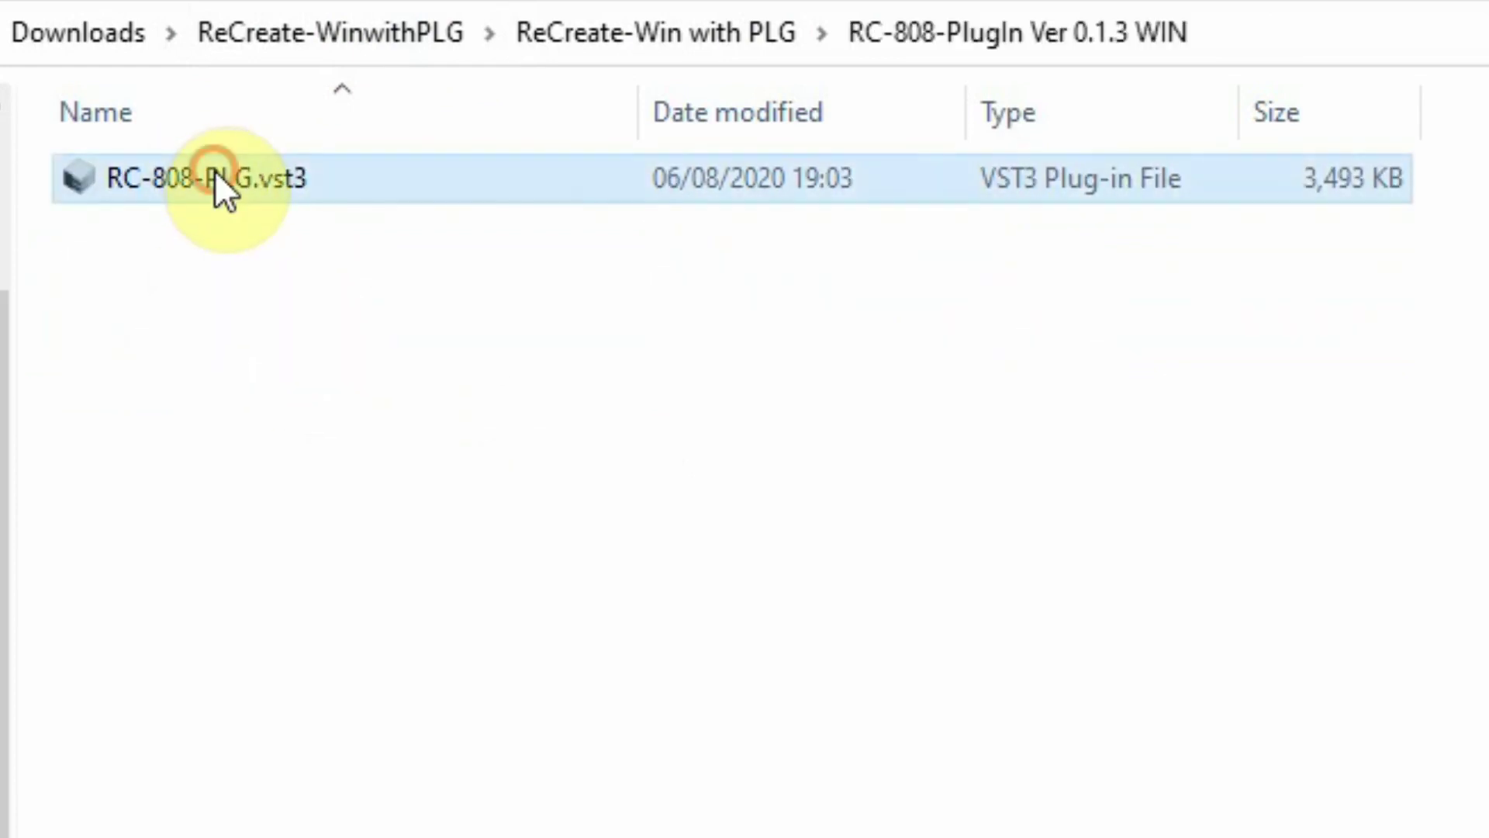
right_click(214, 174)
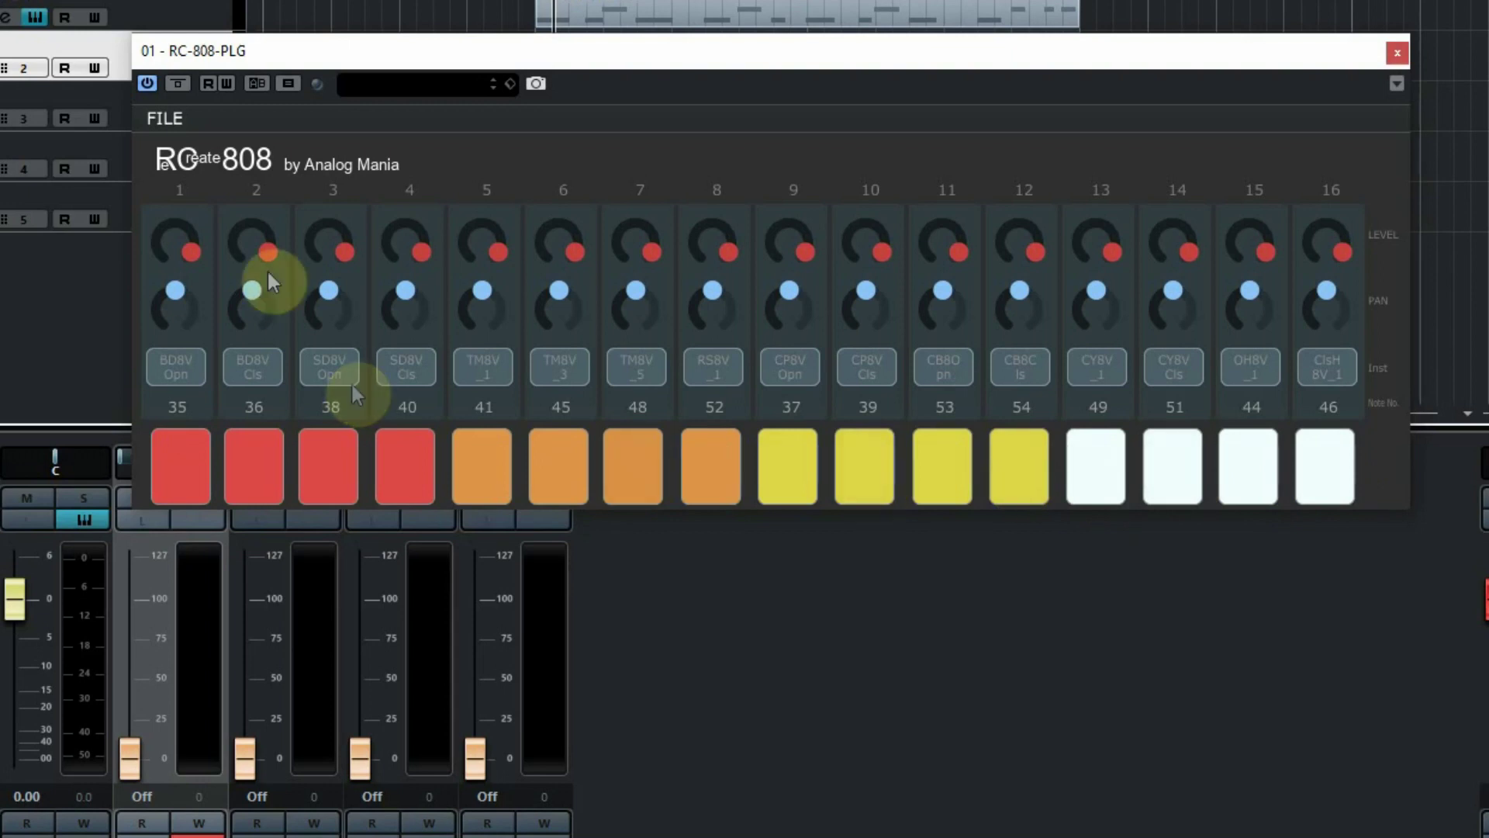
Start a preset import in the plug-in and browse Downloads into ReCreate-Win with PLG
left_click(166, 118)
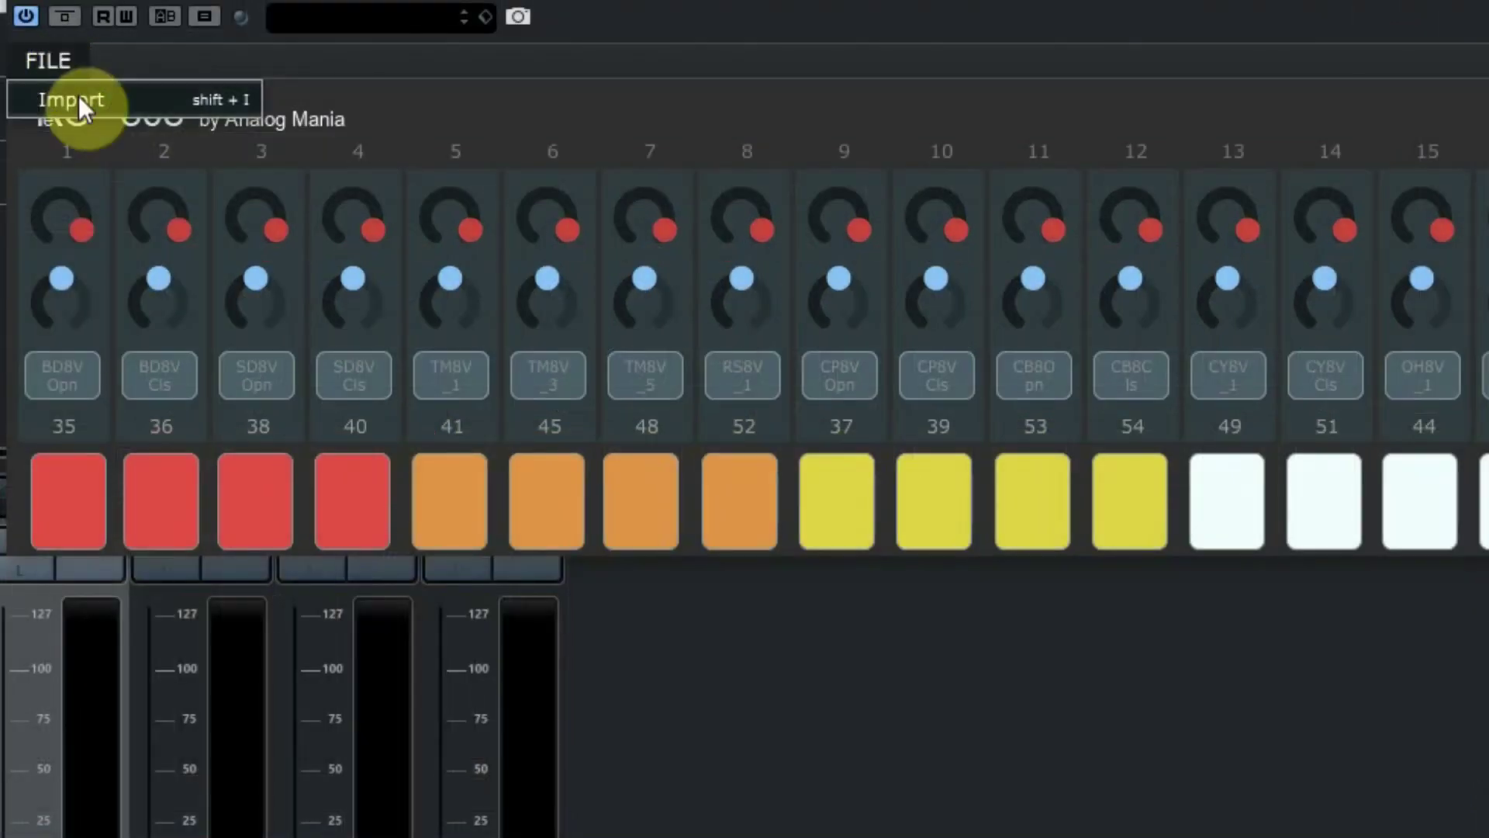
left_click(78, 97)
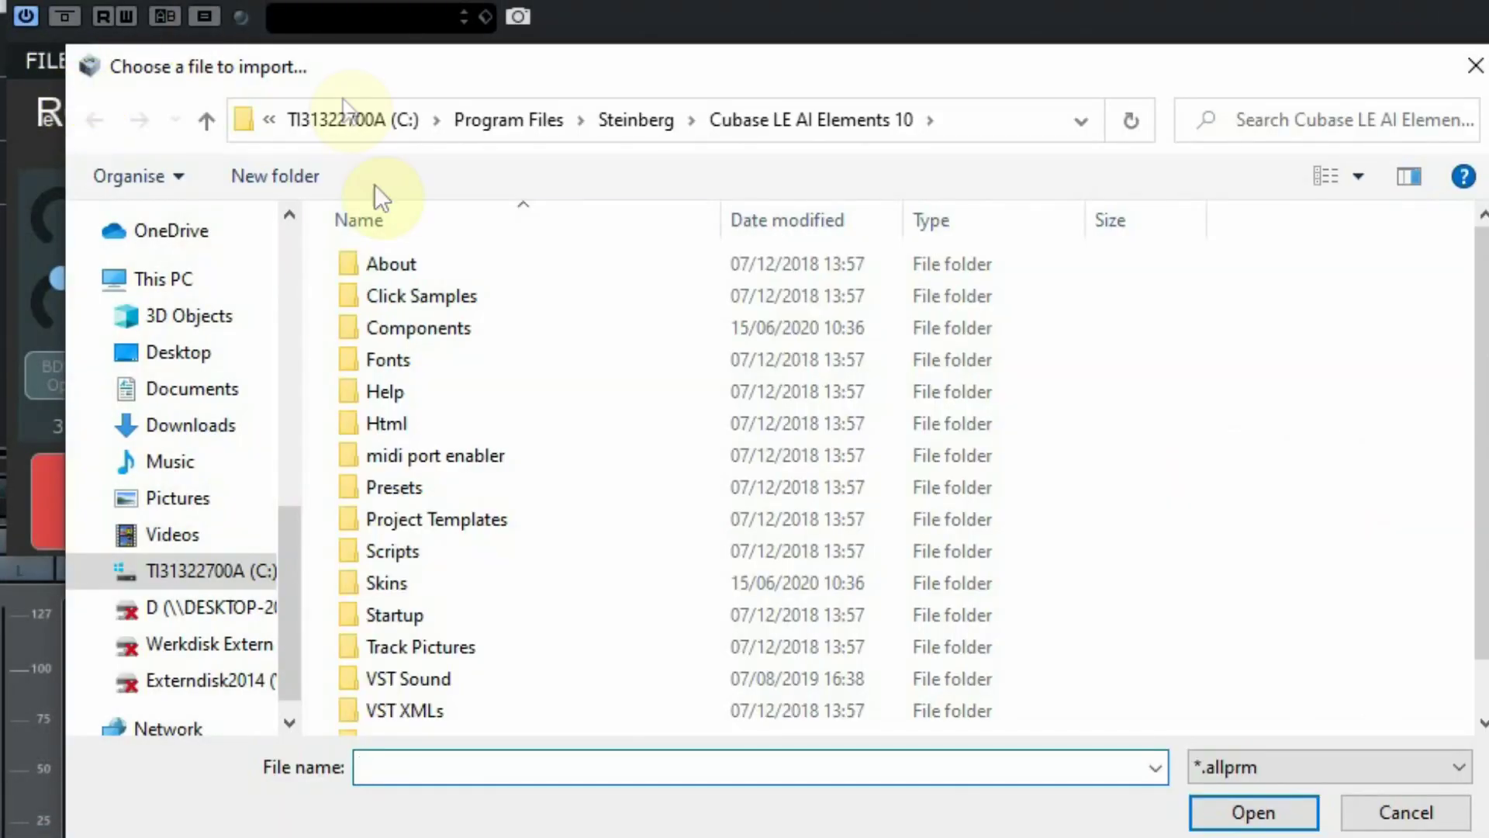
scroll(300, 279, "up", 5)
scroll(295, 273, "up", 3)
left_click(210, 319)
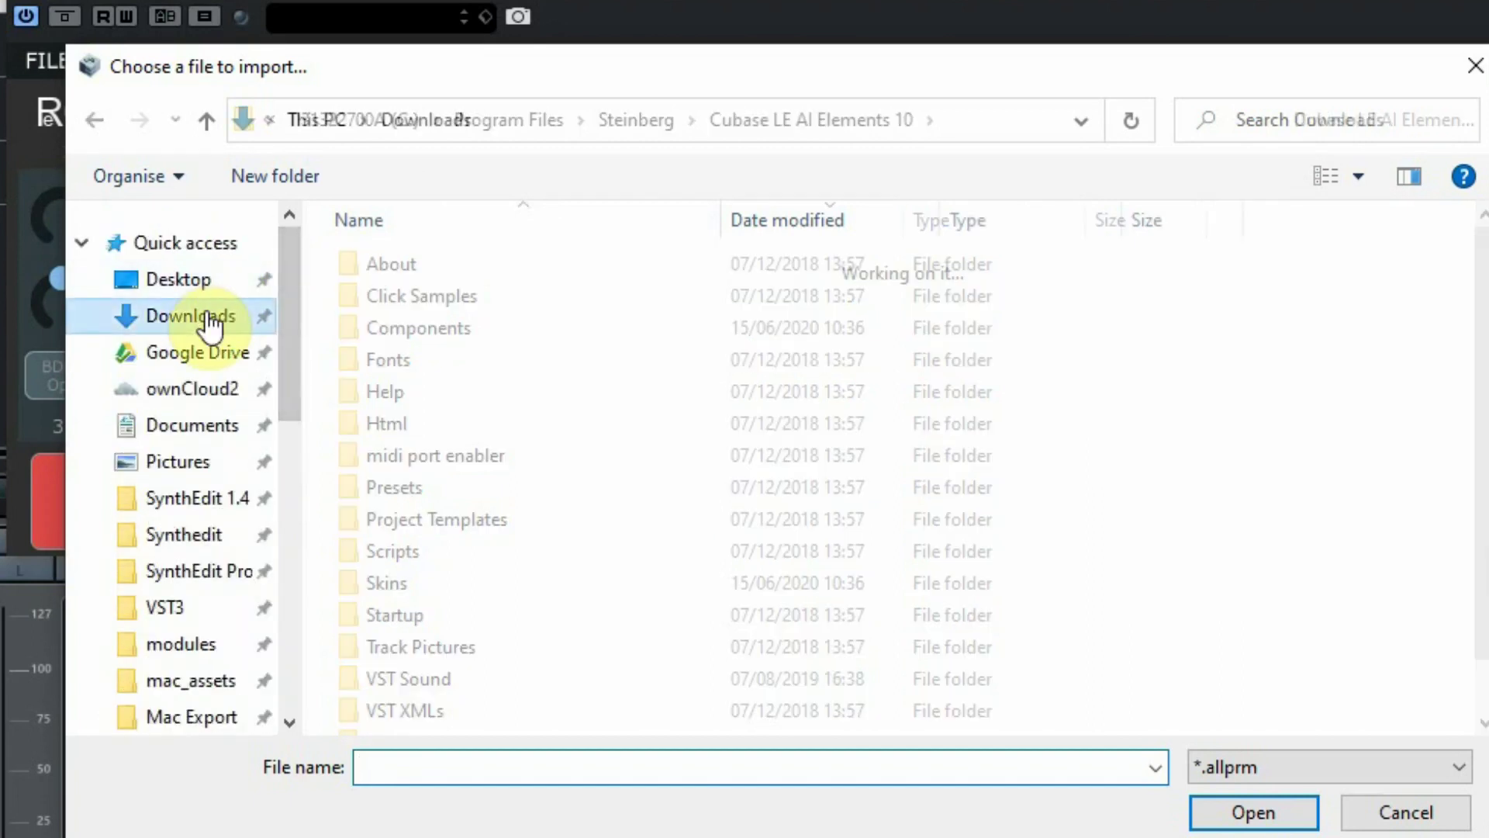
double_click(397, 309)
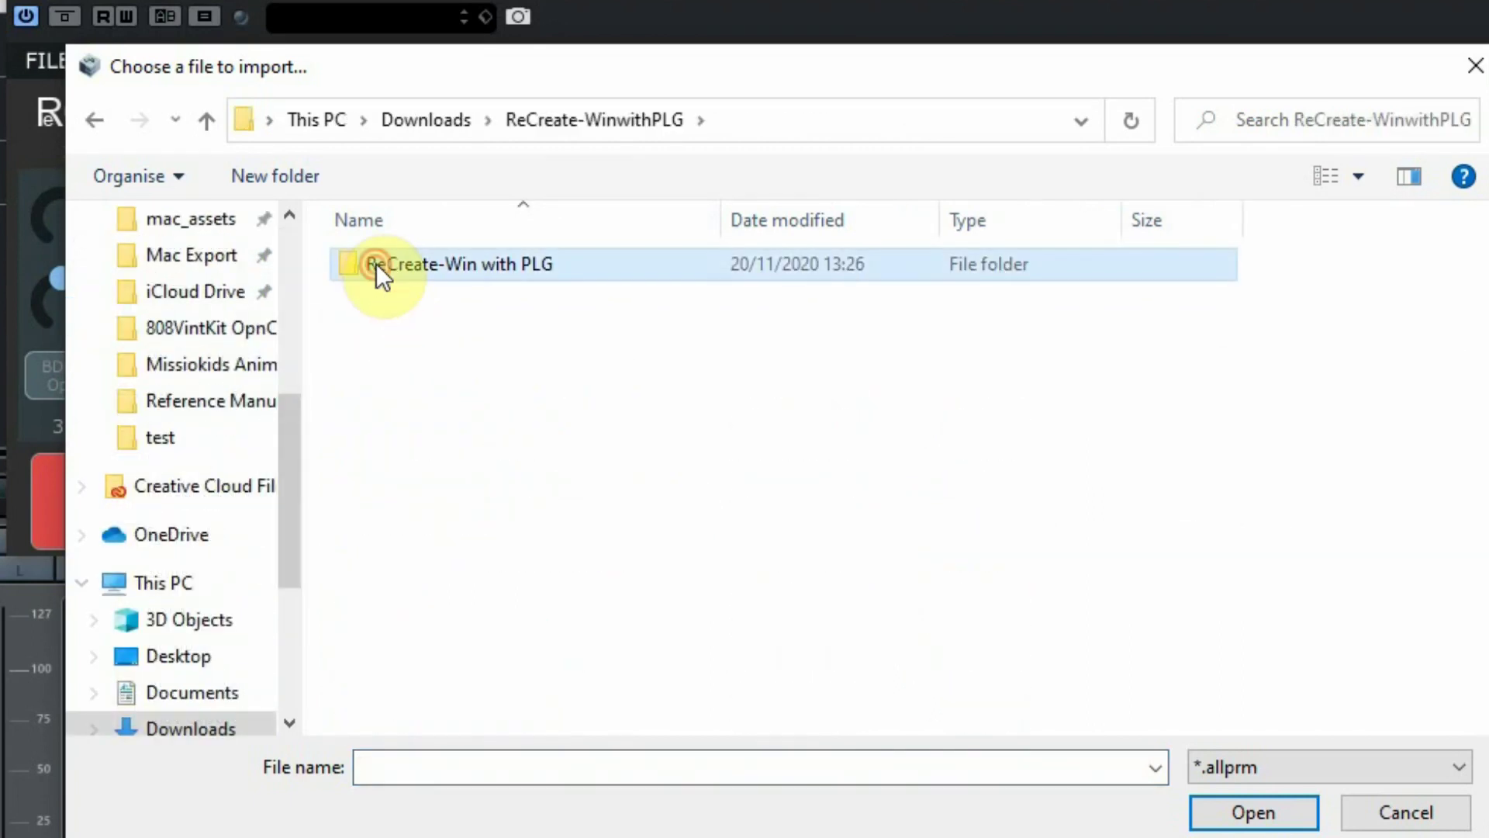
double_click(376, 263)
Select 808VinKitOpnCls.allprm in the vintage kit folder, then return to Data190808
double_click(386, 262)
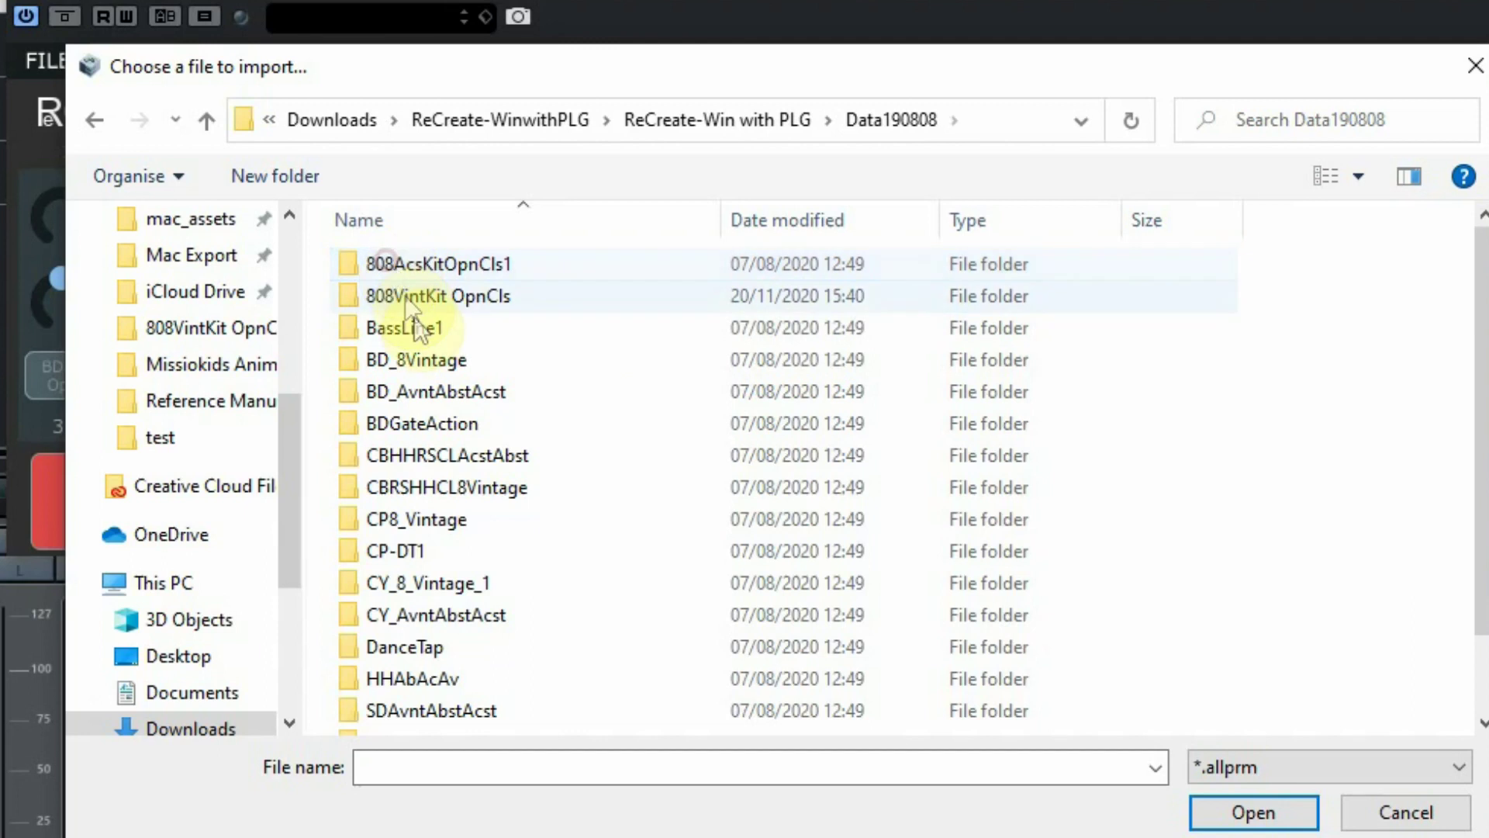
double_click(426, 300)
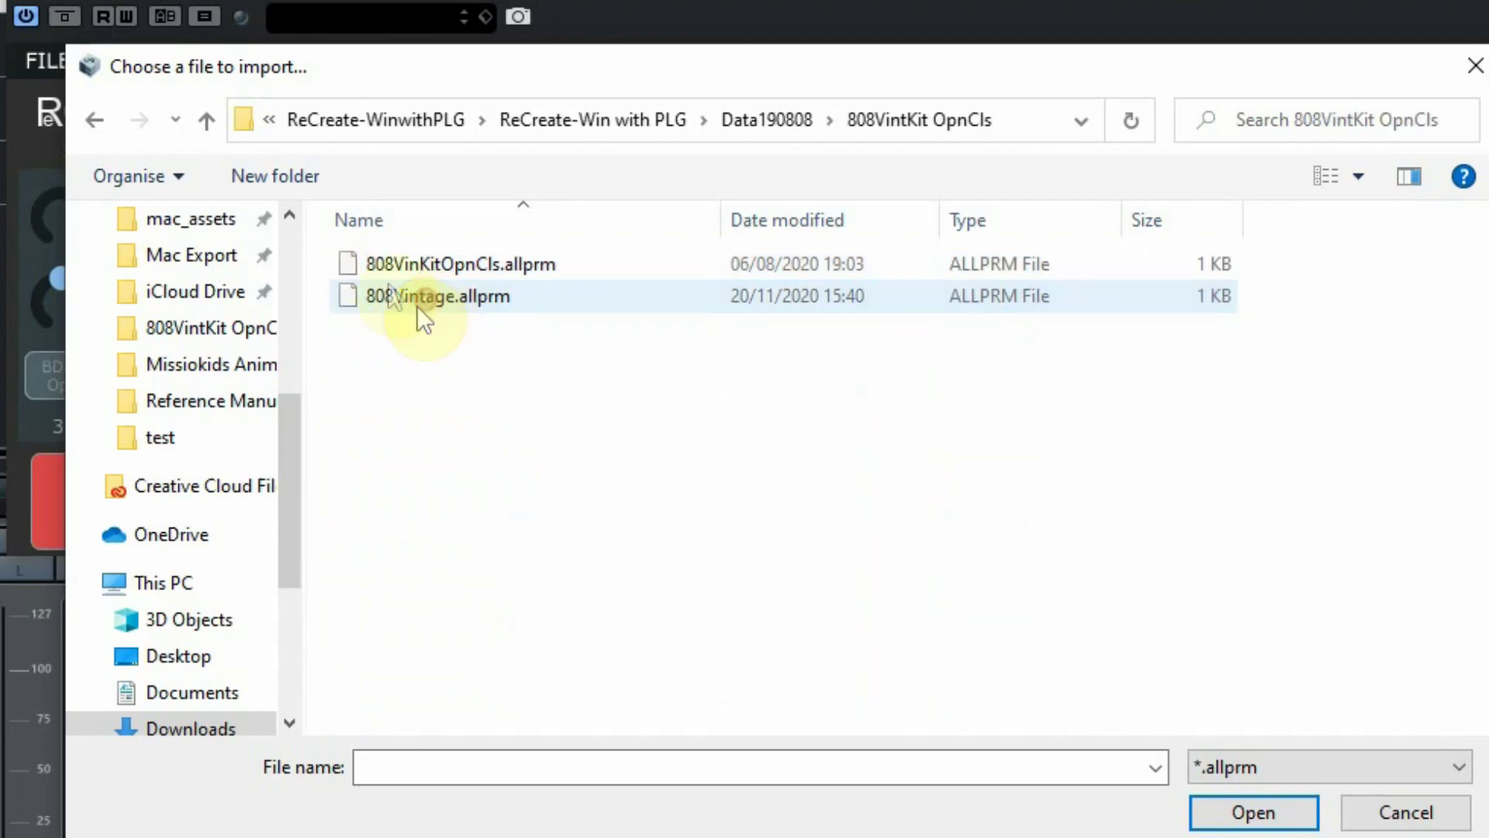
left_click(447, 265)
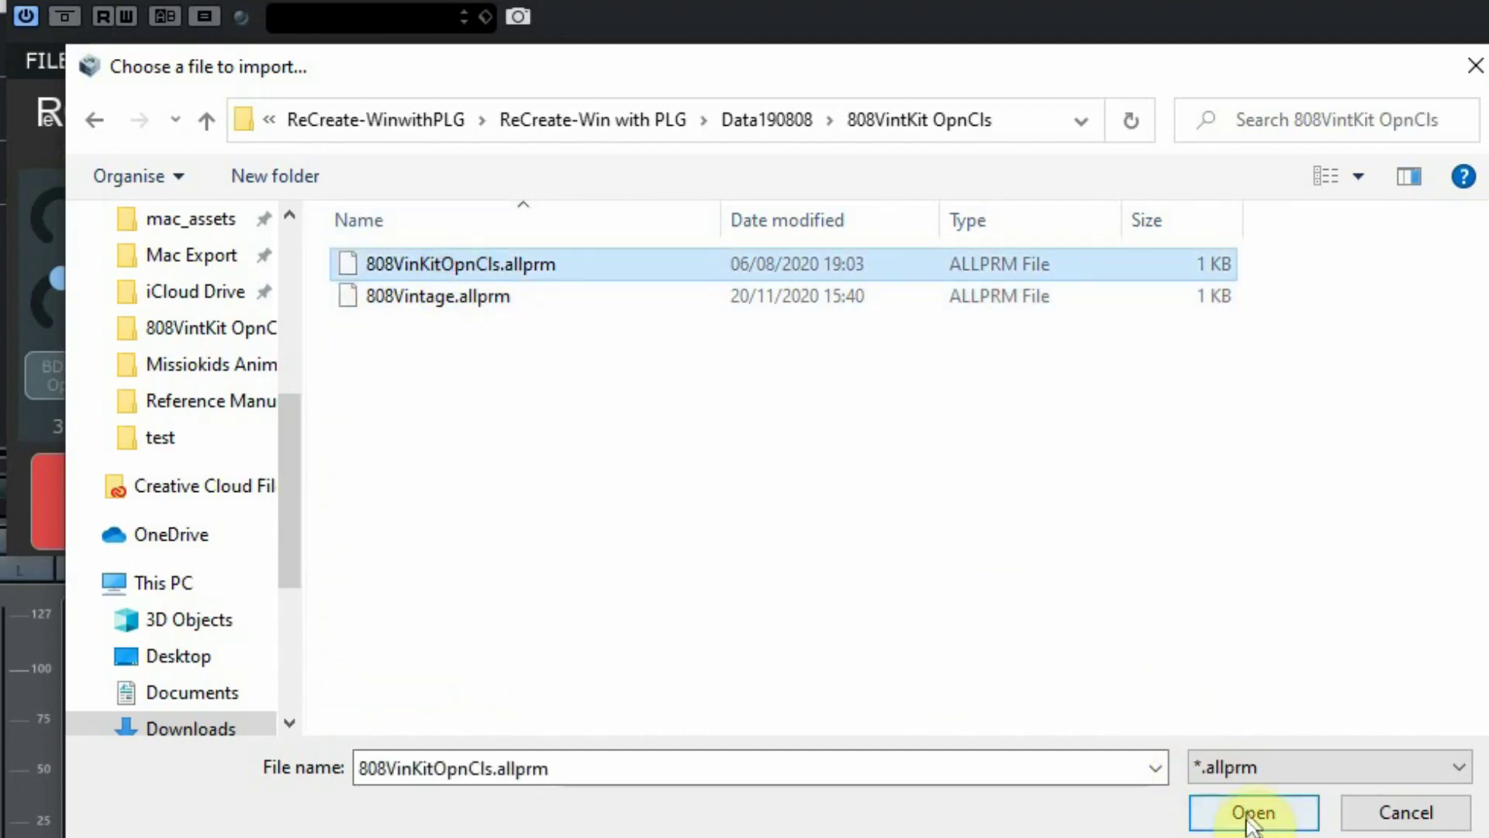
left_click(772, 121)
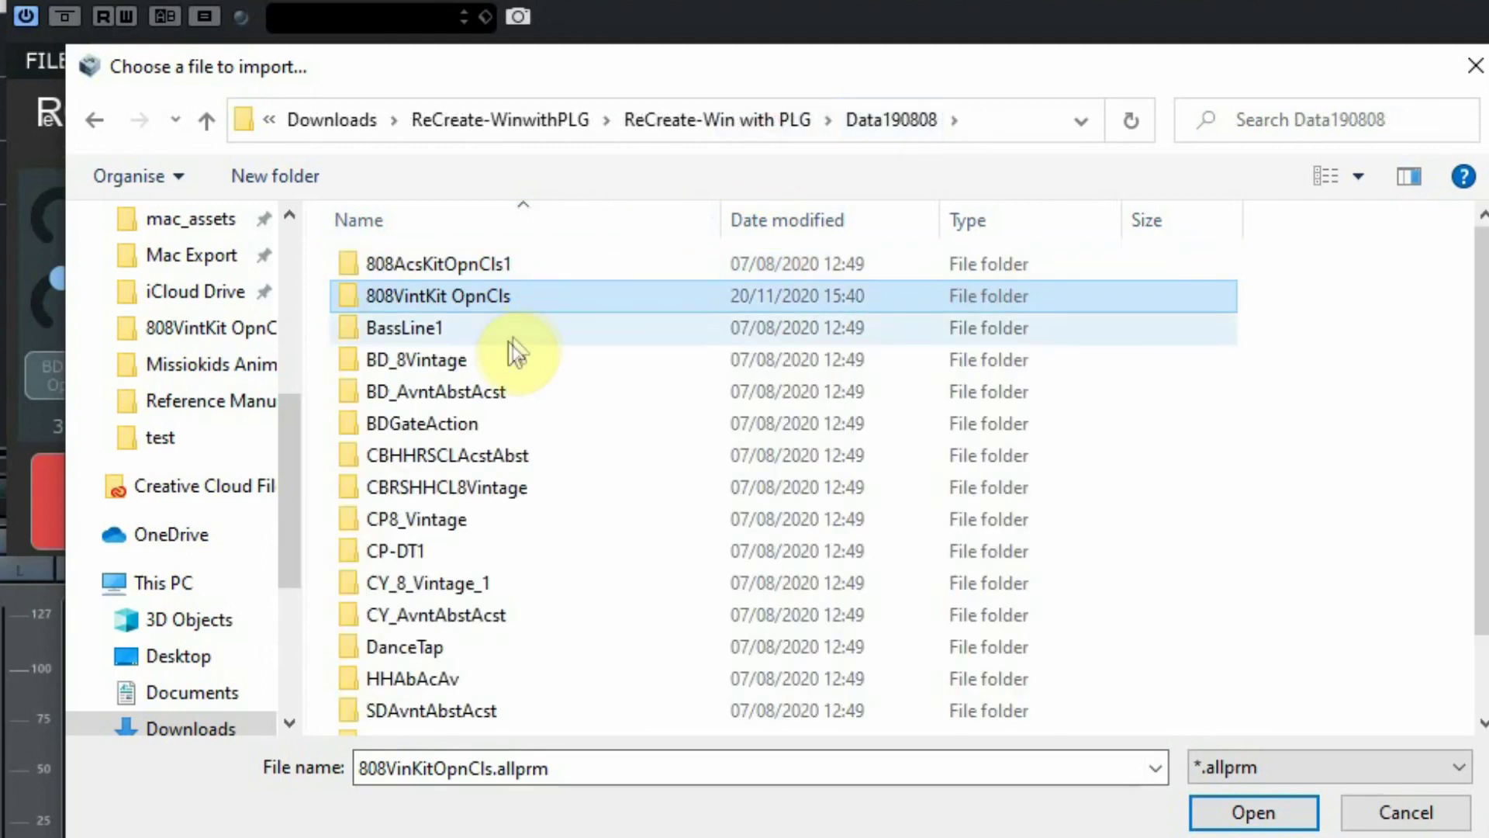
scroll(501, 602, "down", 1)
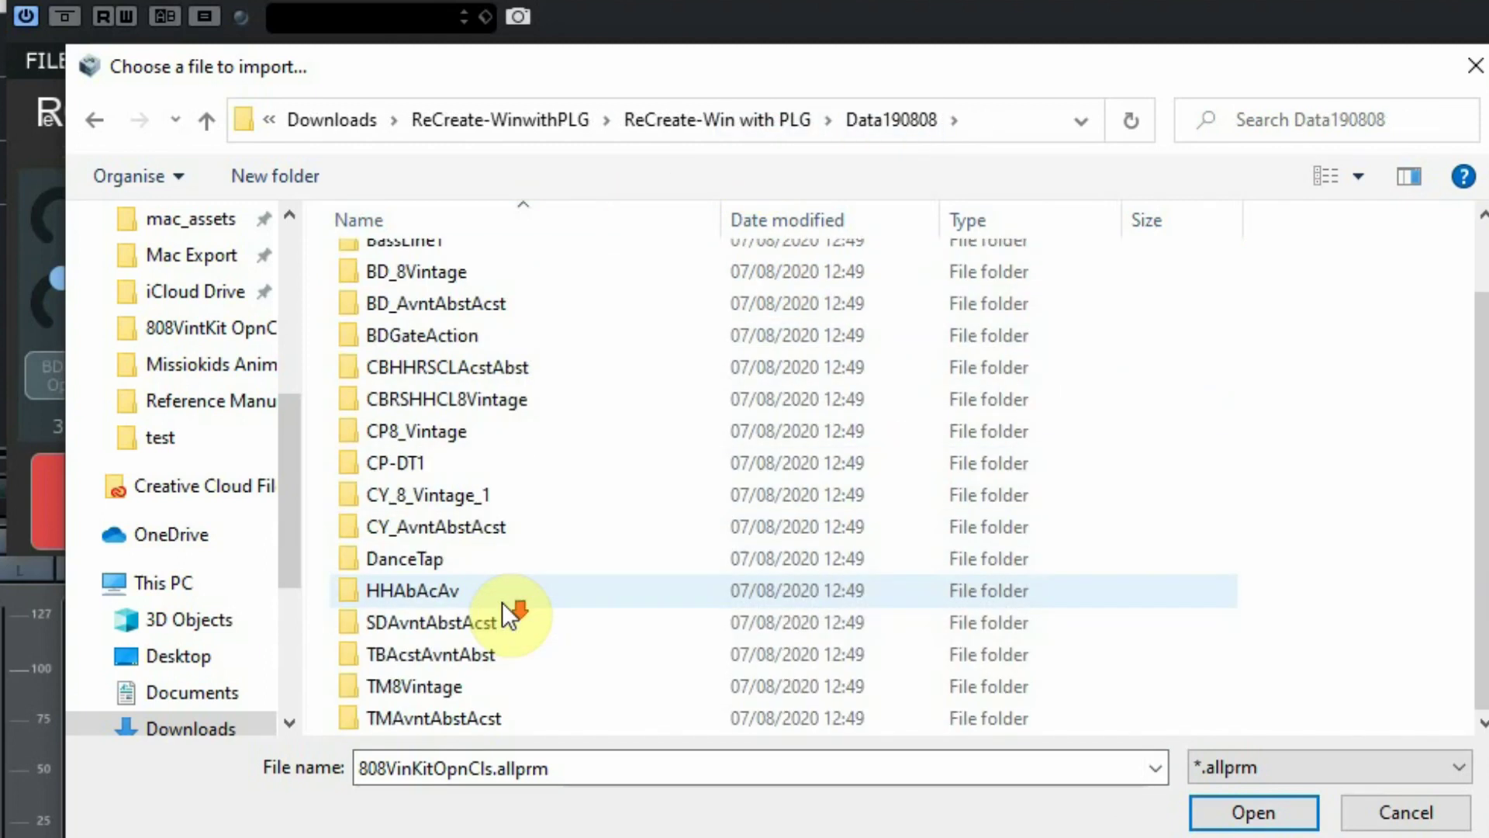
scroll(449, 317, "up", 1)
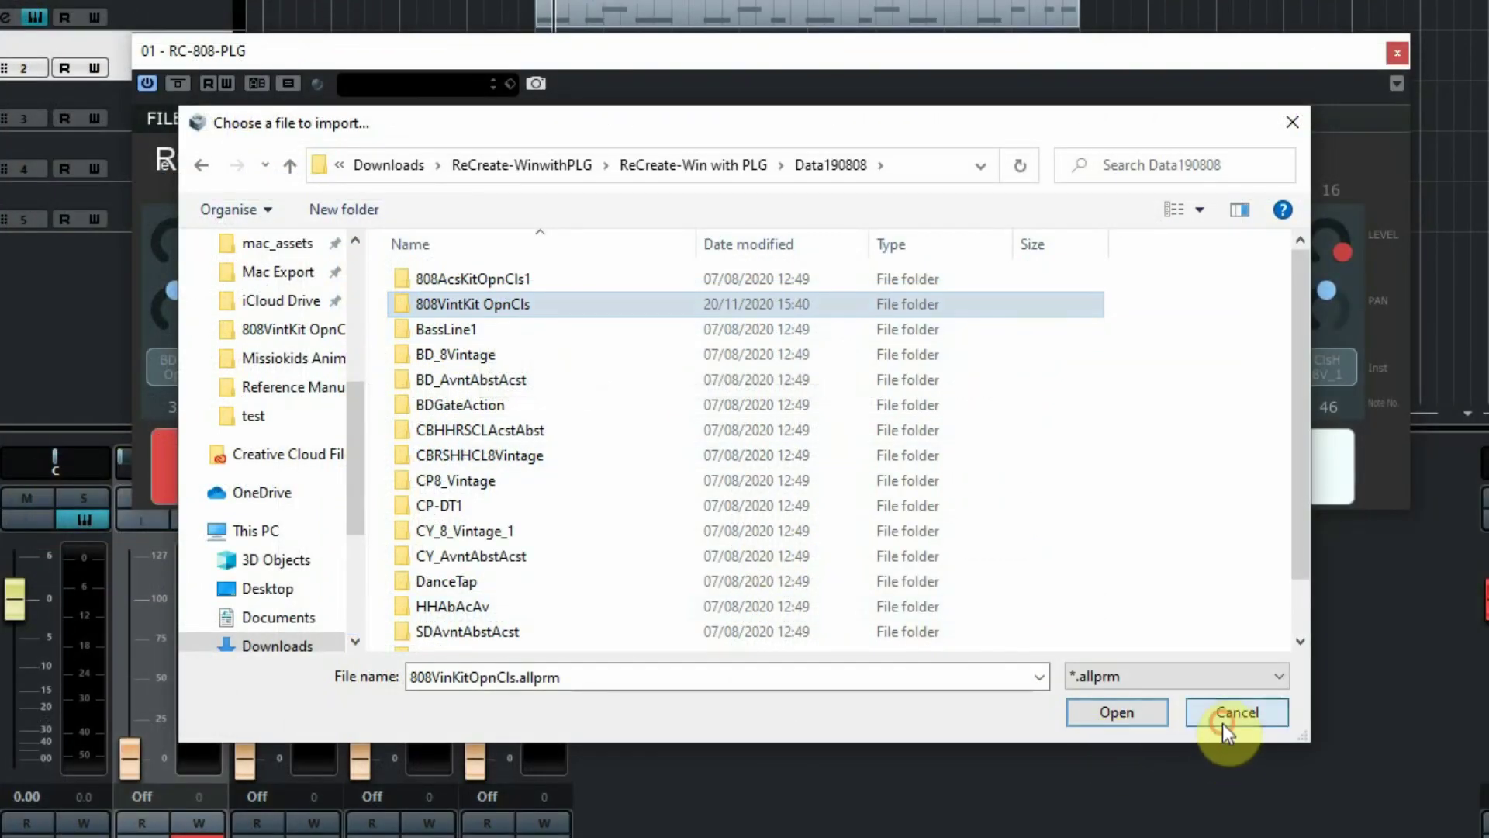
Cancel the kit import, raise channel 3's level, and open the SD8V Opn snare editor
left_click(1222, 722)
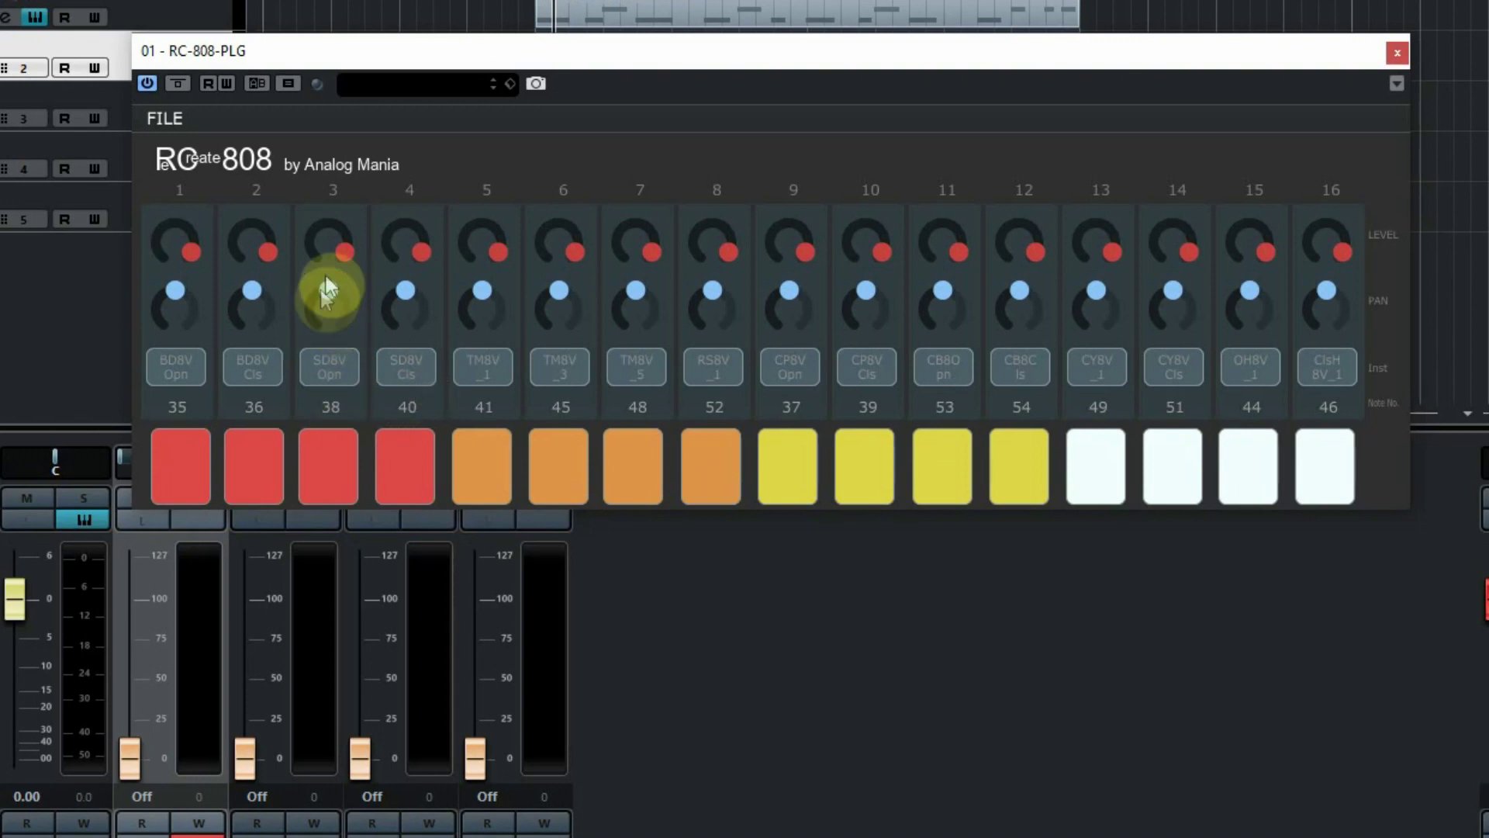
left_click_drag(337, 248, 352, 228)
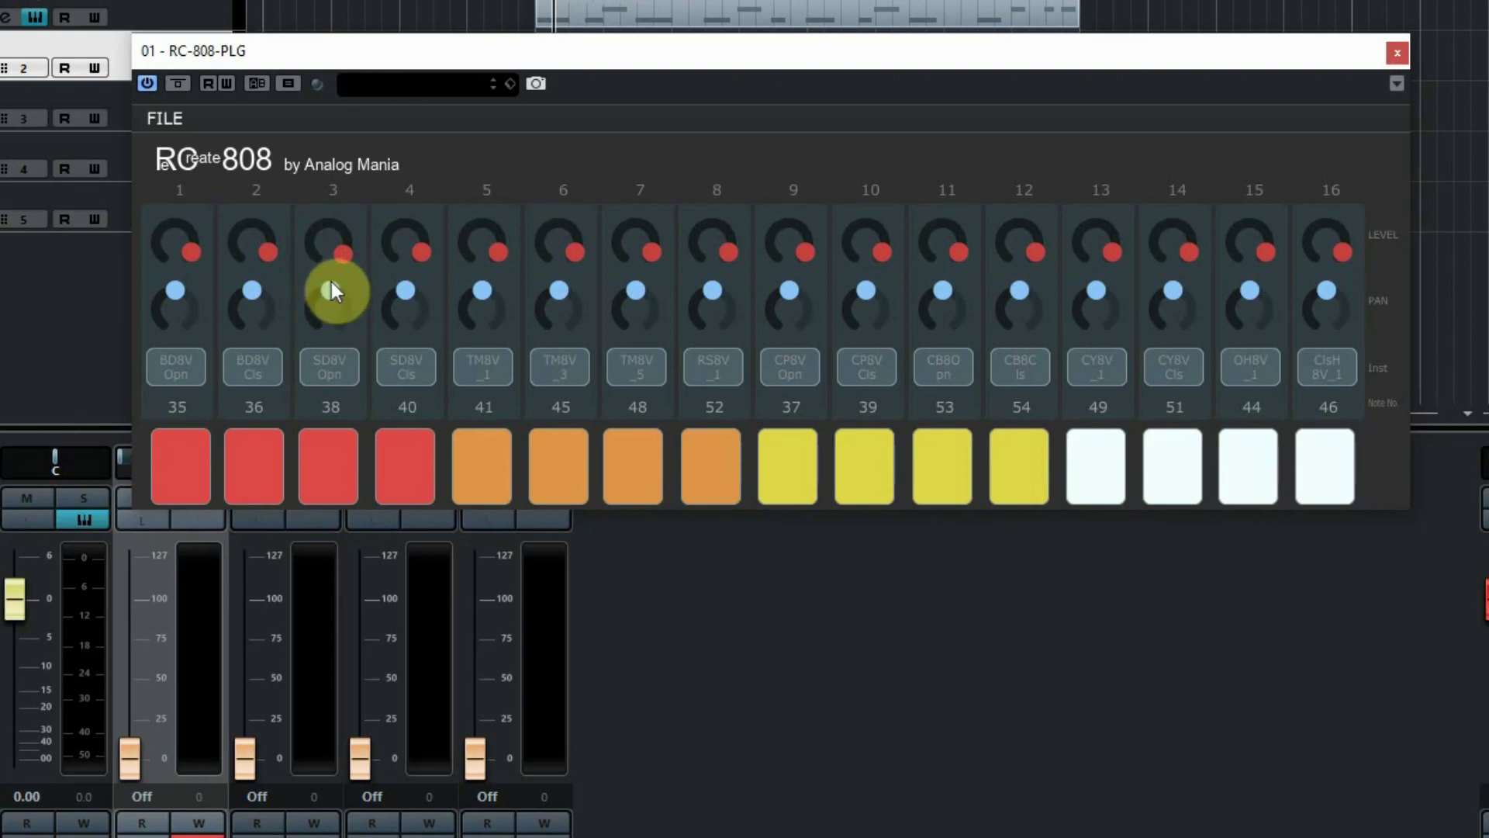
left_click(341, 367)
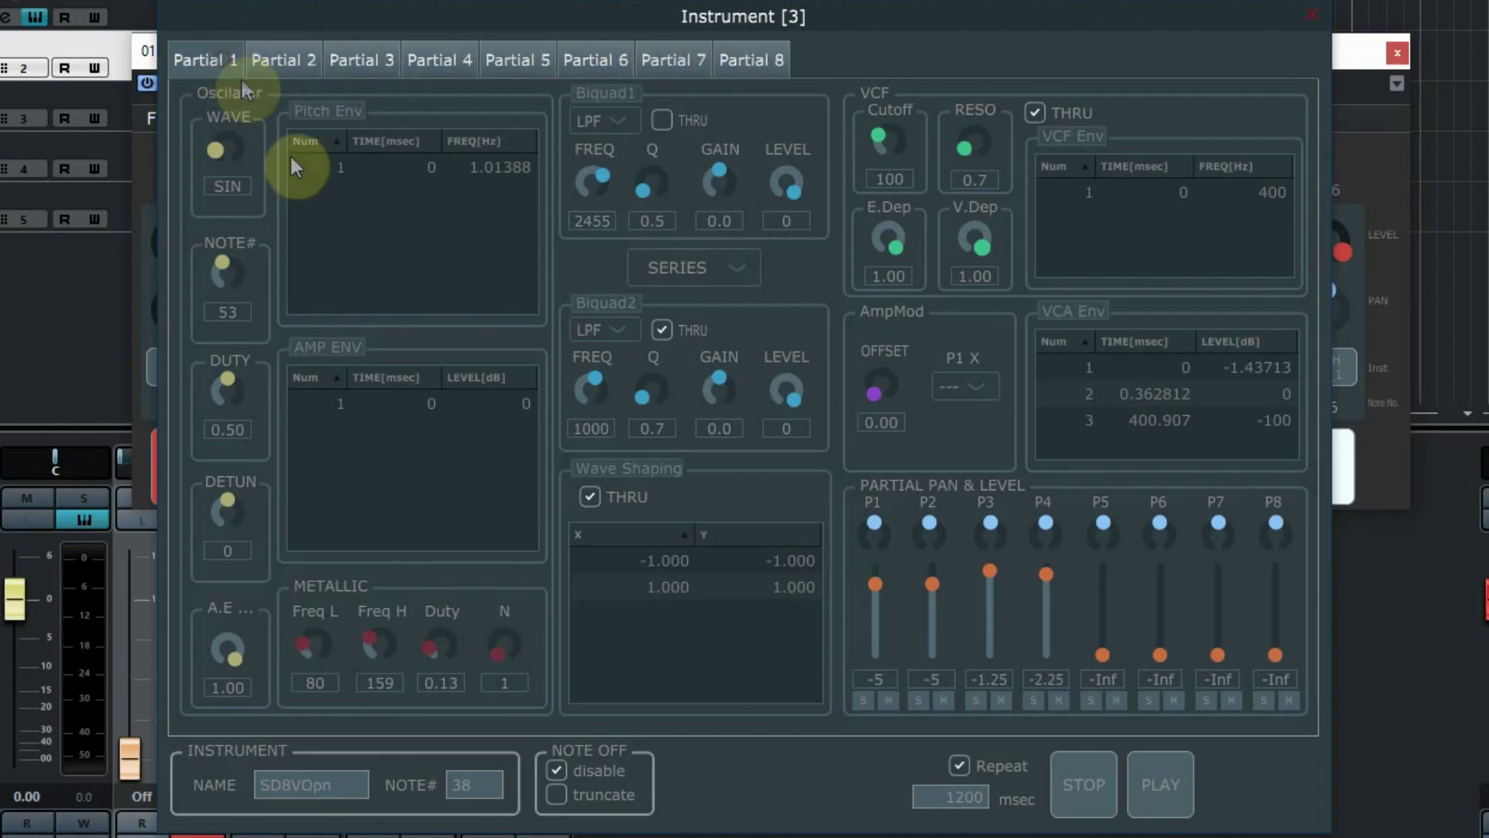
Inspect the snare's Pitch Env and Biquad1 settings, closing each afterwards
mouse_move(218, 151)
left_mouse_down()
mouse_move(236, 137)
mouse_move(222, 153)
left_mouse_up()
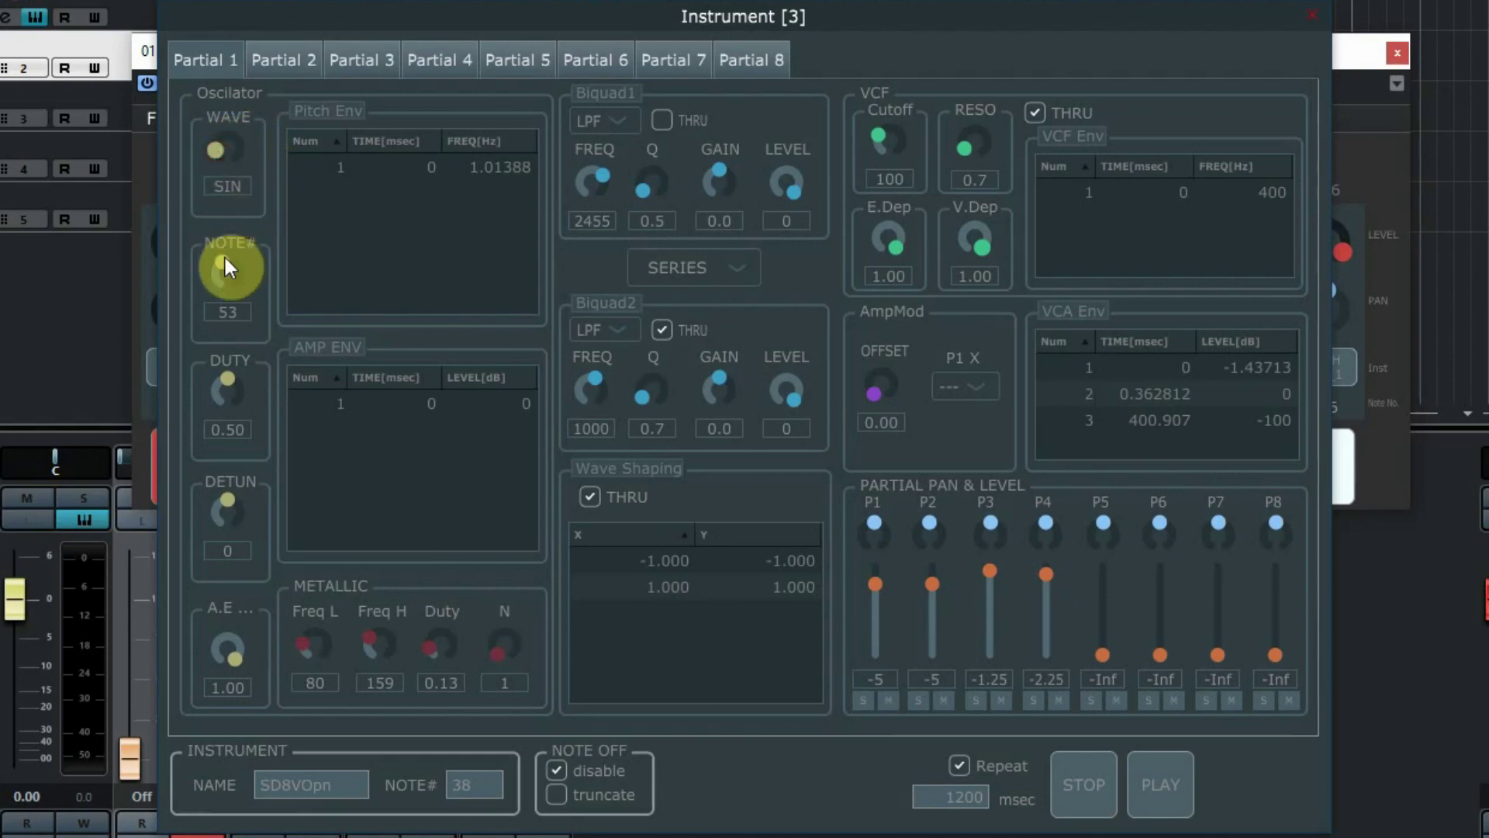
double_click(335, 110)
left_click(1205, 163)
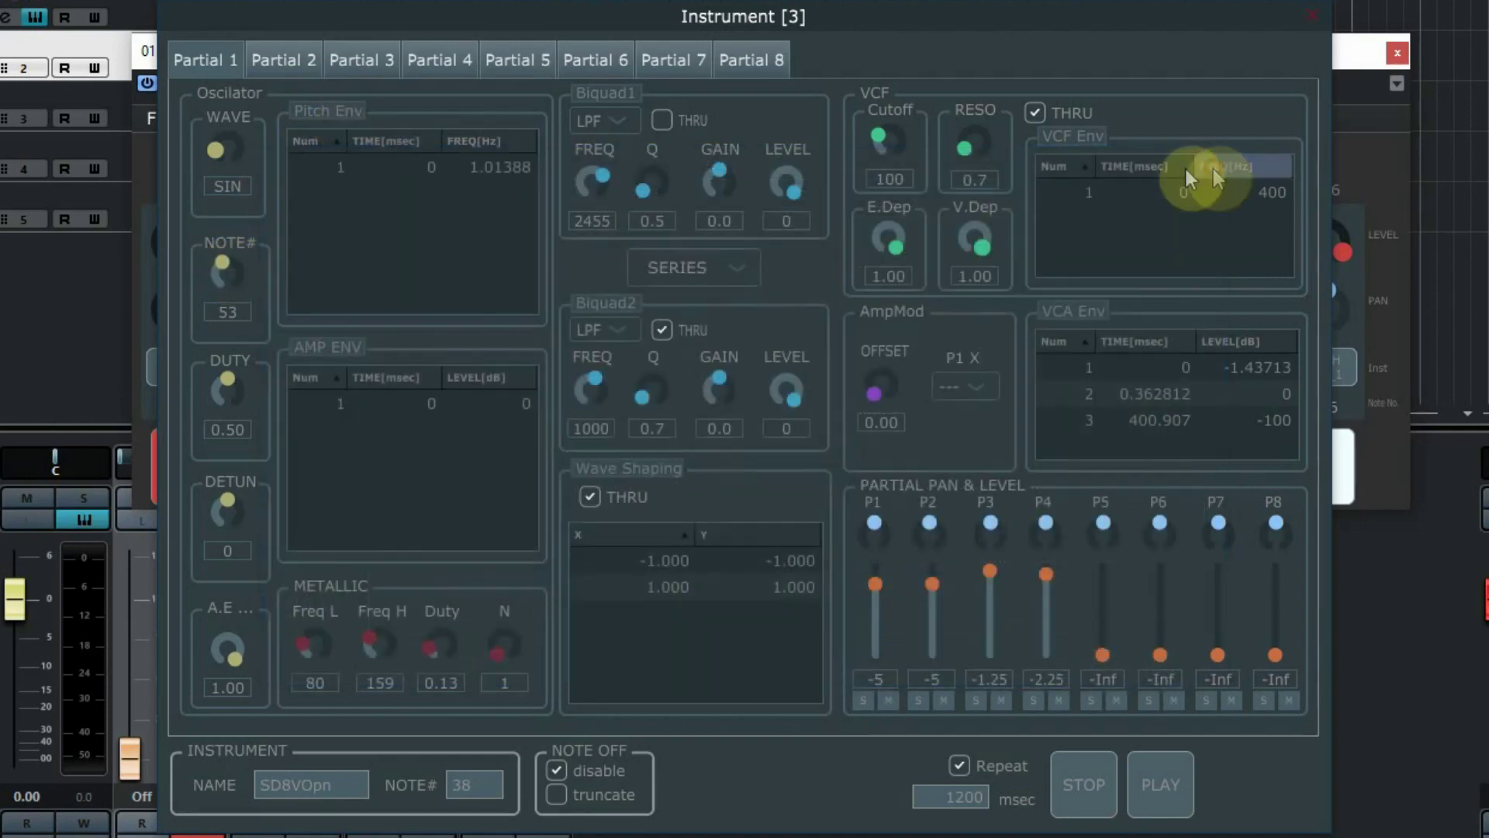
double_click(610, 93)
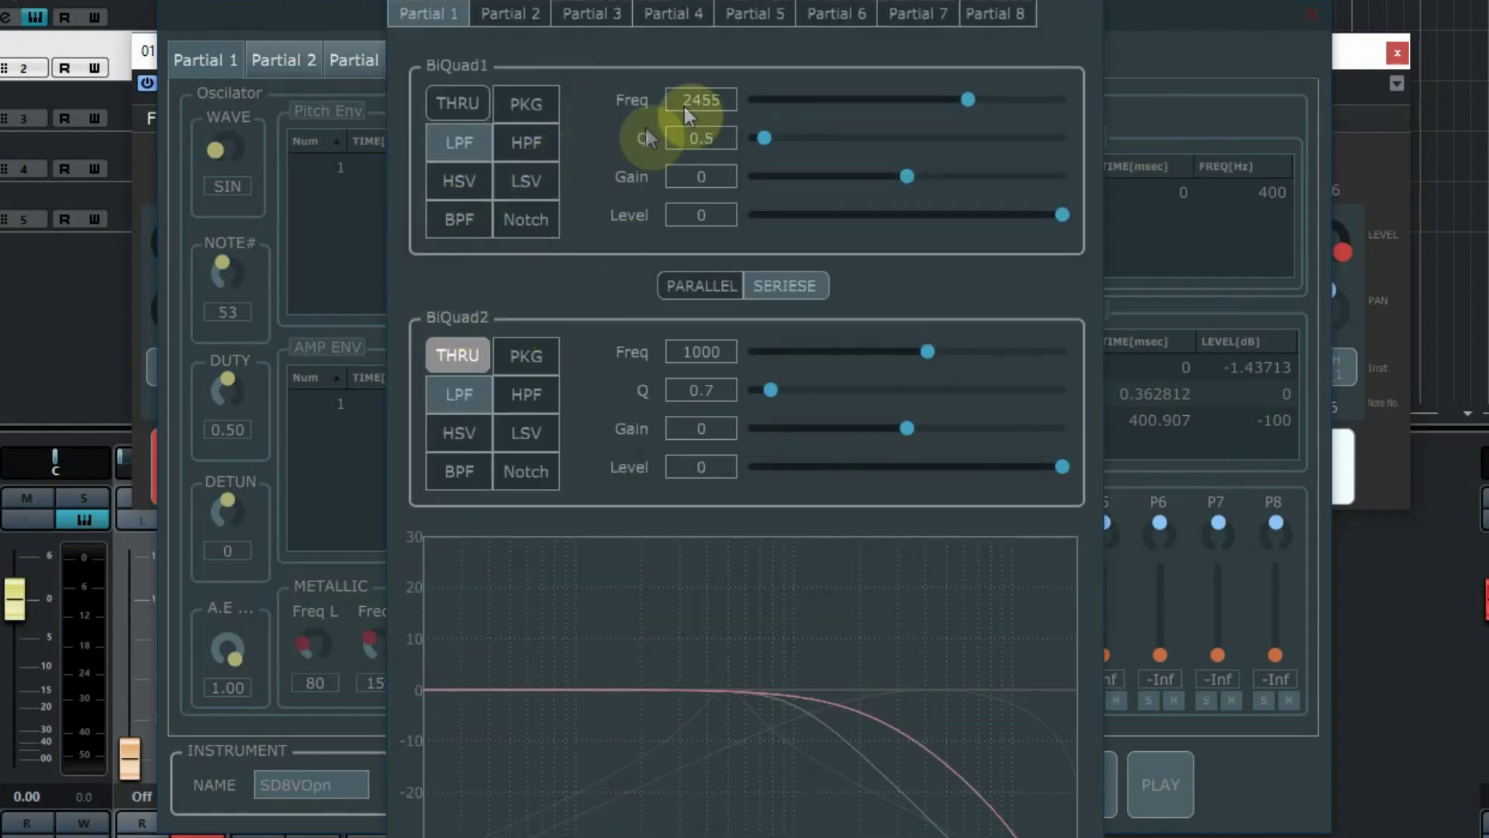
left_click(1088, 6)
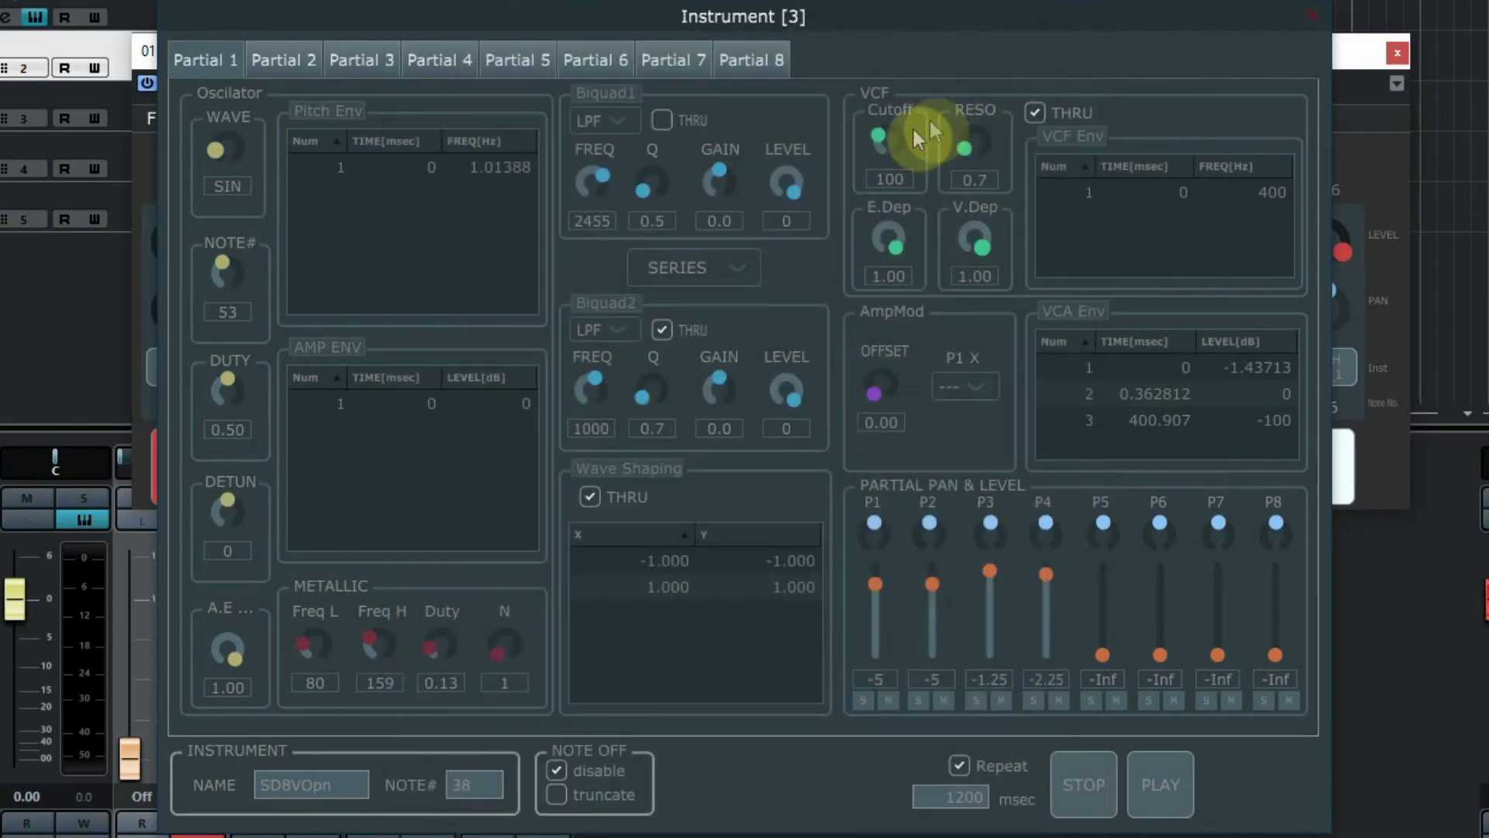
Add four VCF envelope points to partial 1, drag the peak higher and earlier, then close
double_click(1072, 128)
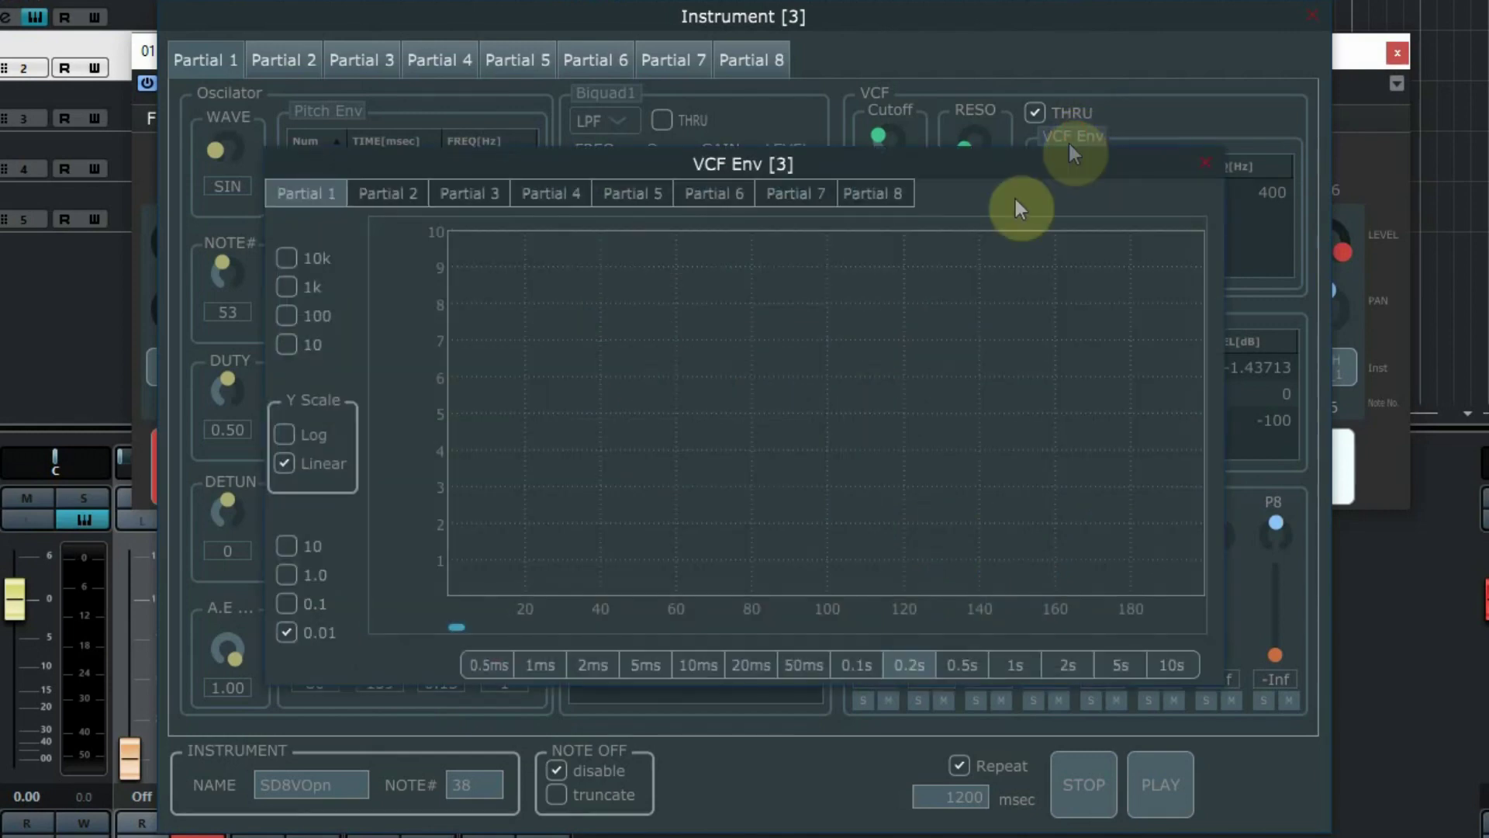
left_click(618, 402)
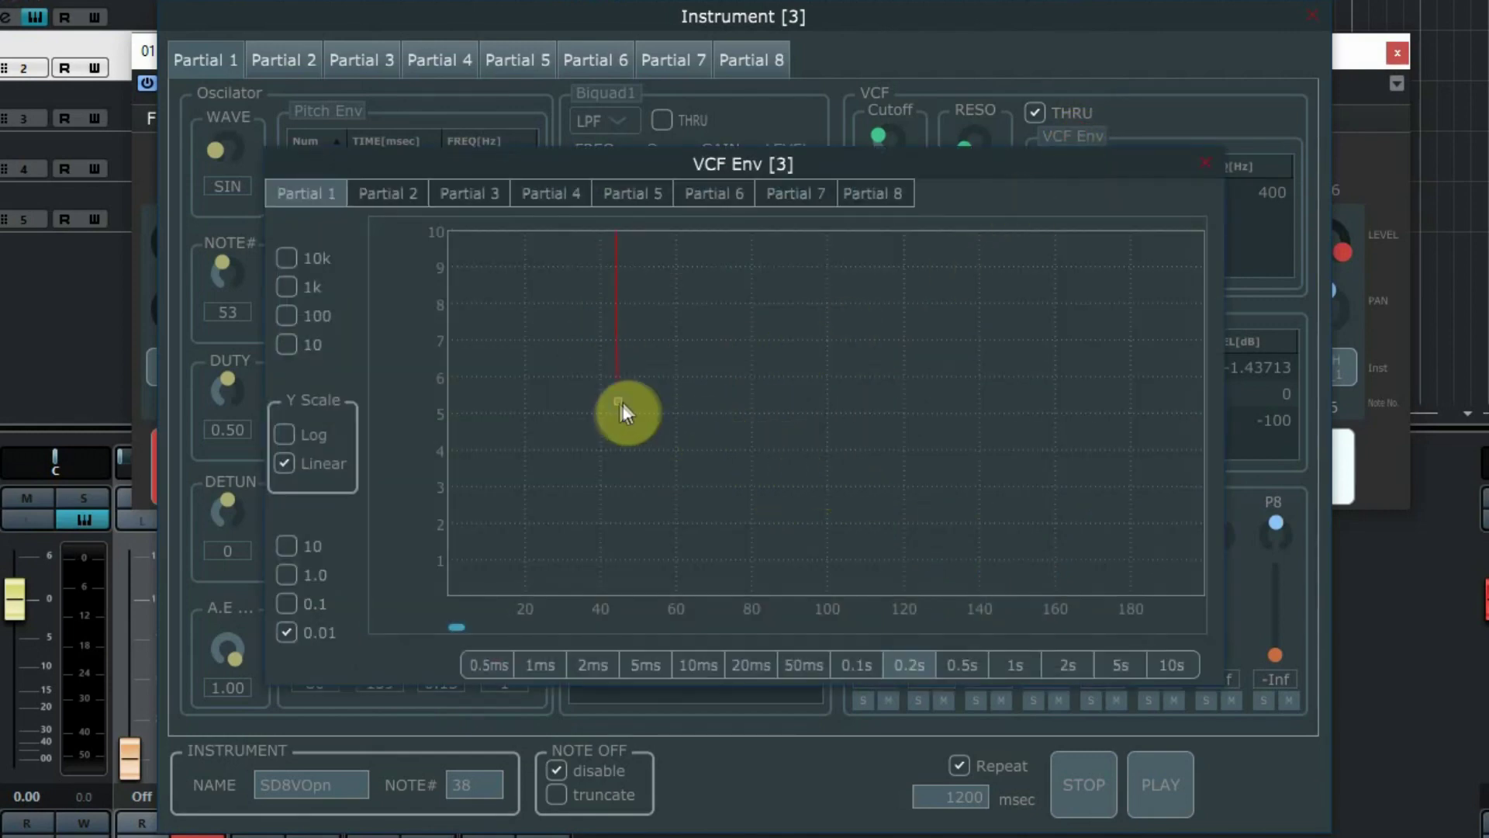
left_click(644, 408)
left_click(908, 369)
left_click(965, 400)
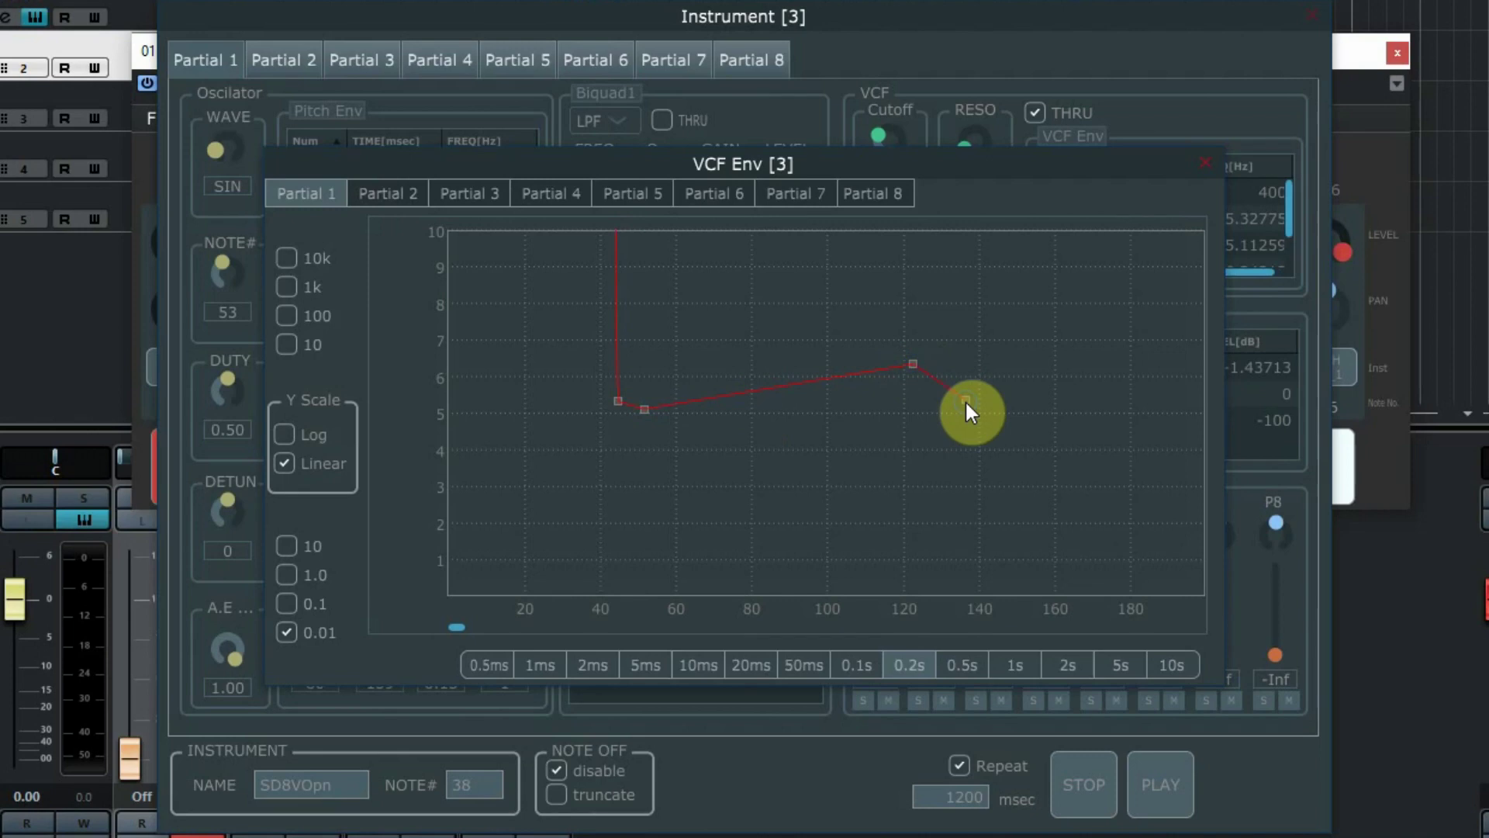
left_click_drag(907, 369, 797, 291)
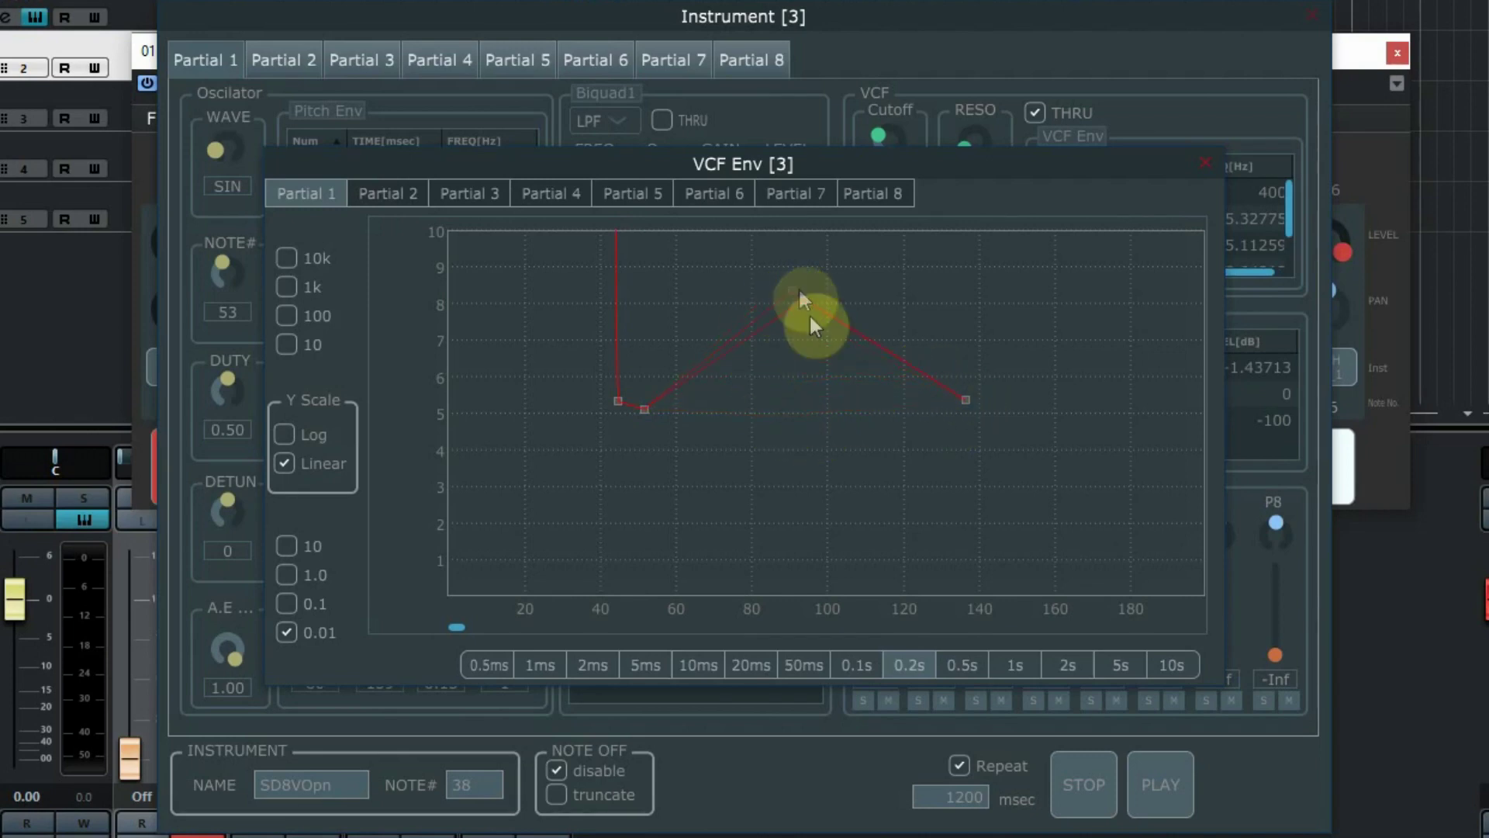
left_click(1204, 162)
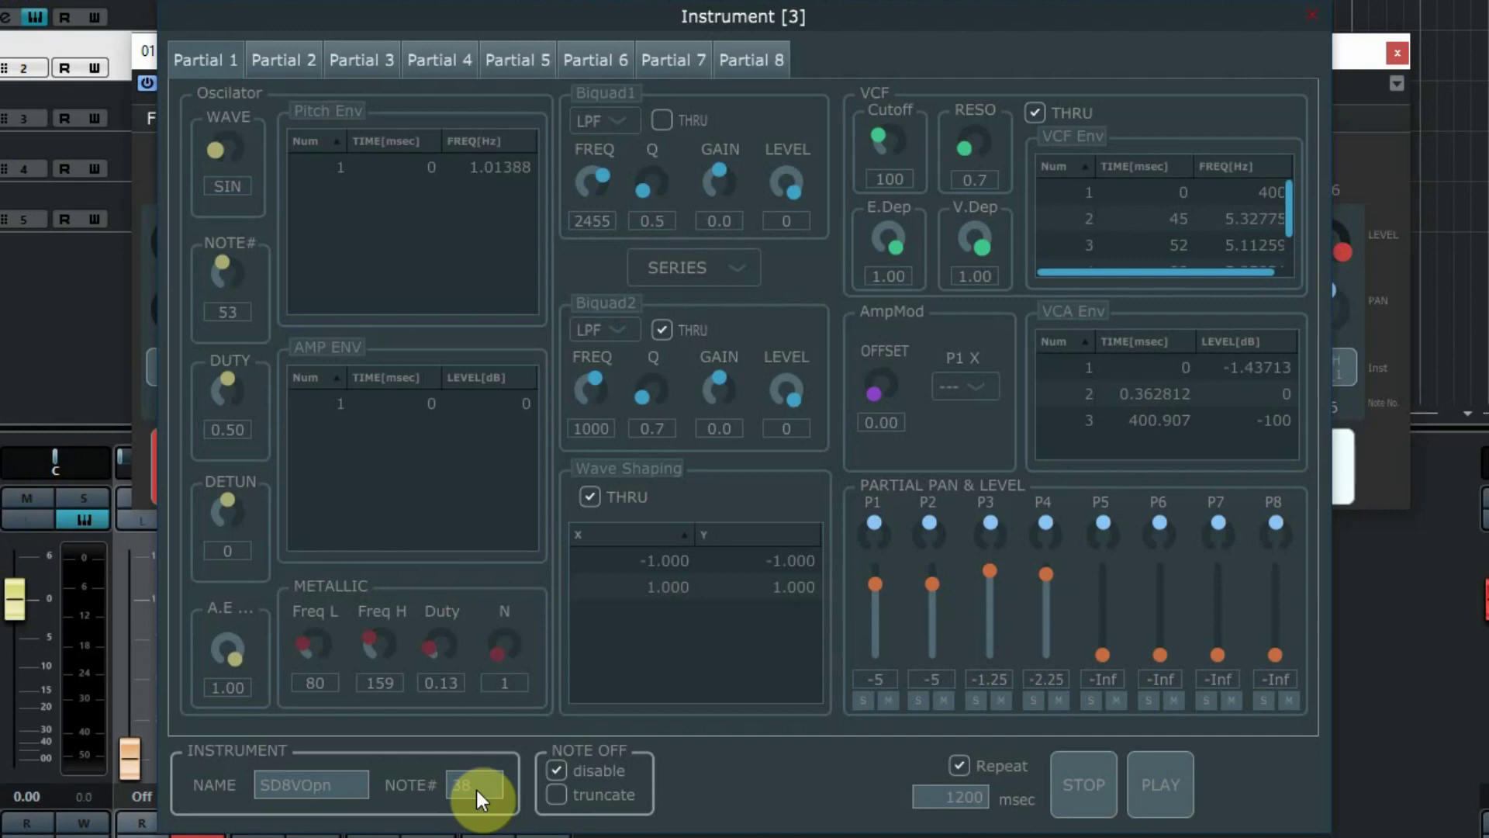
left_click(1159, 781)
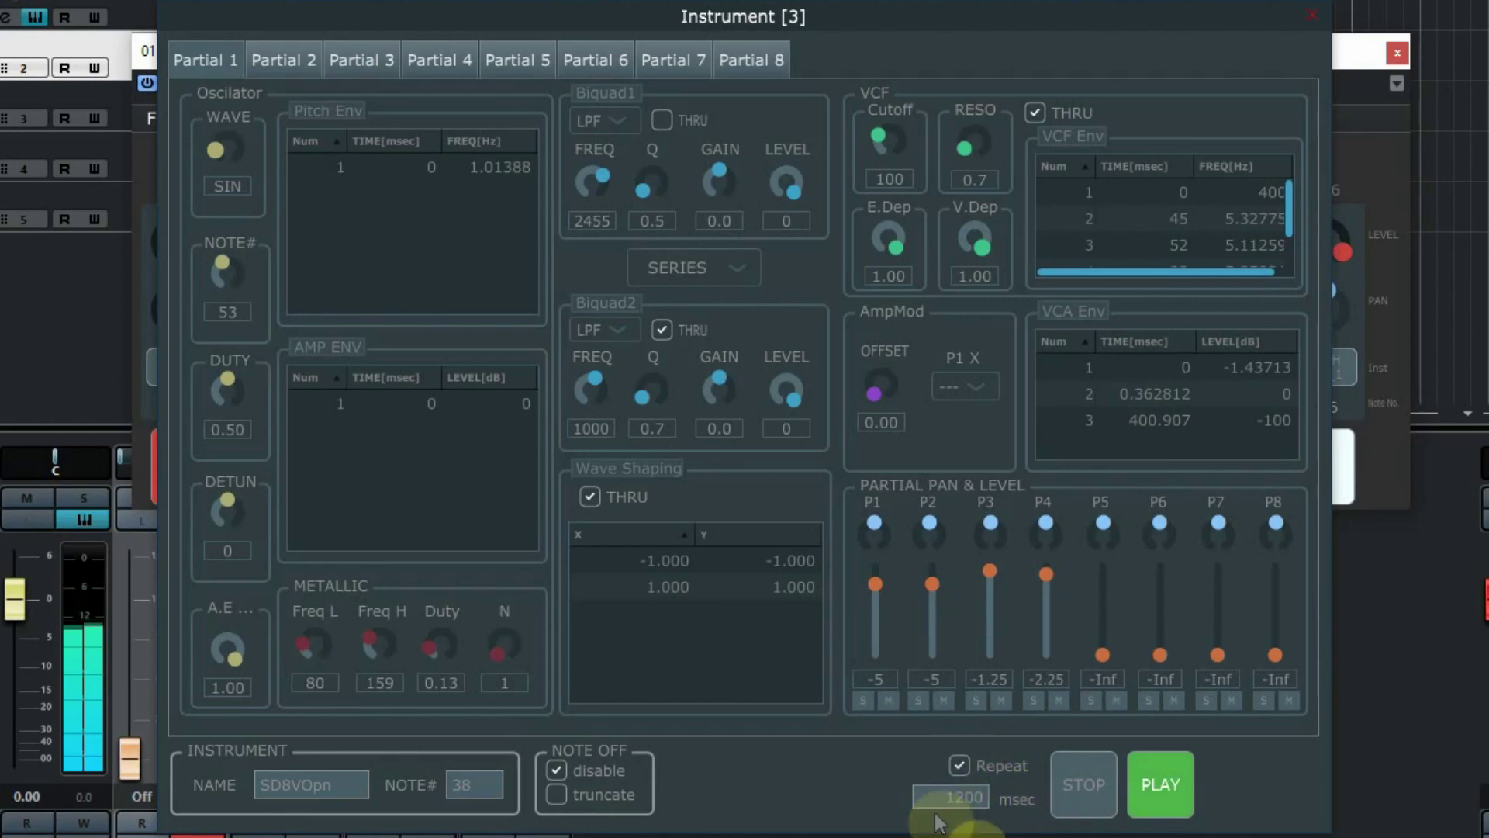
left_click(1092, 786)
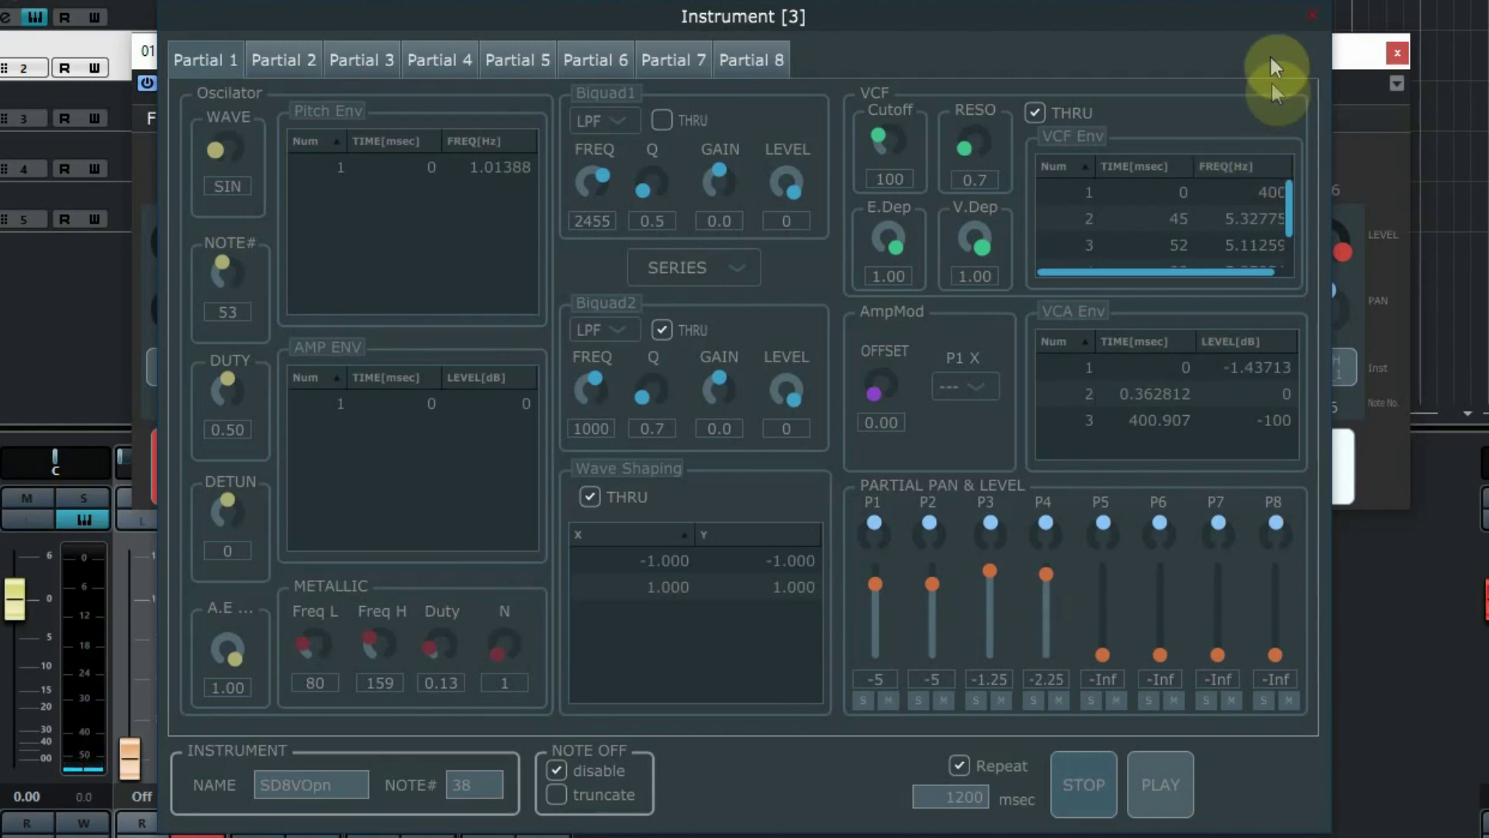
Close Instrument [3], launch RC-808(1.02).exe, and look through its File menu
left_click(1305, 17)
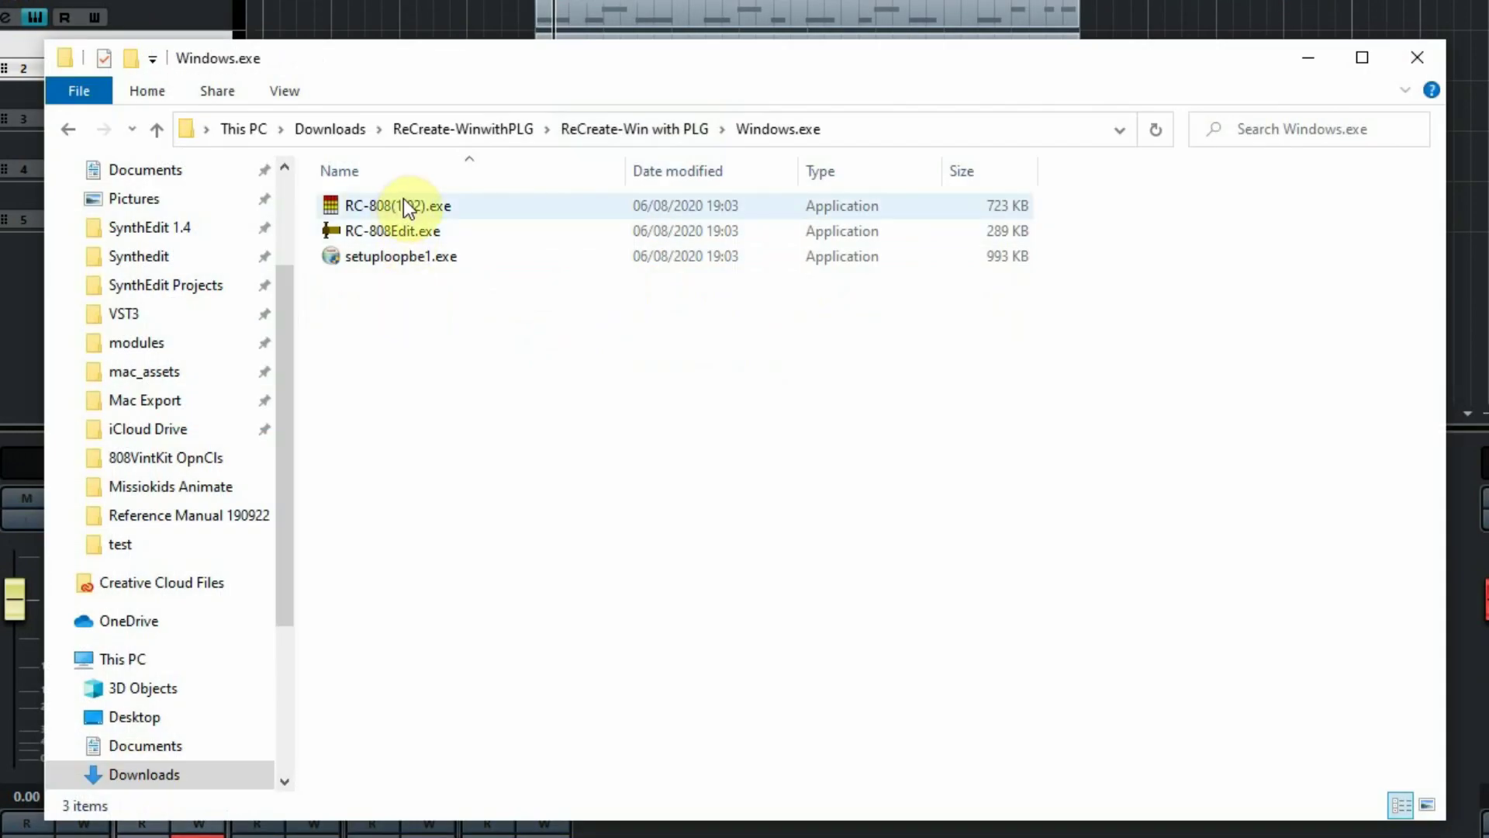
double_click(404, 206)
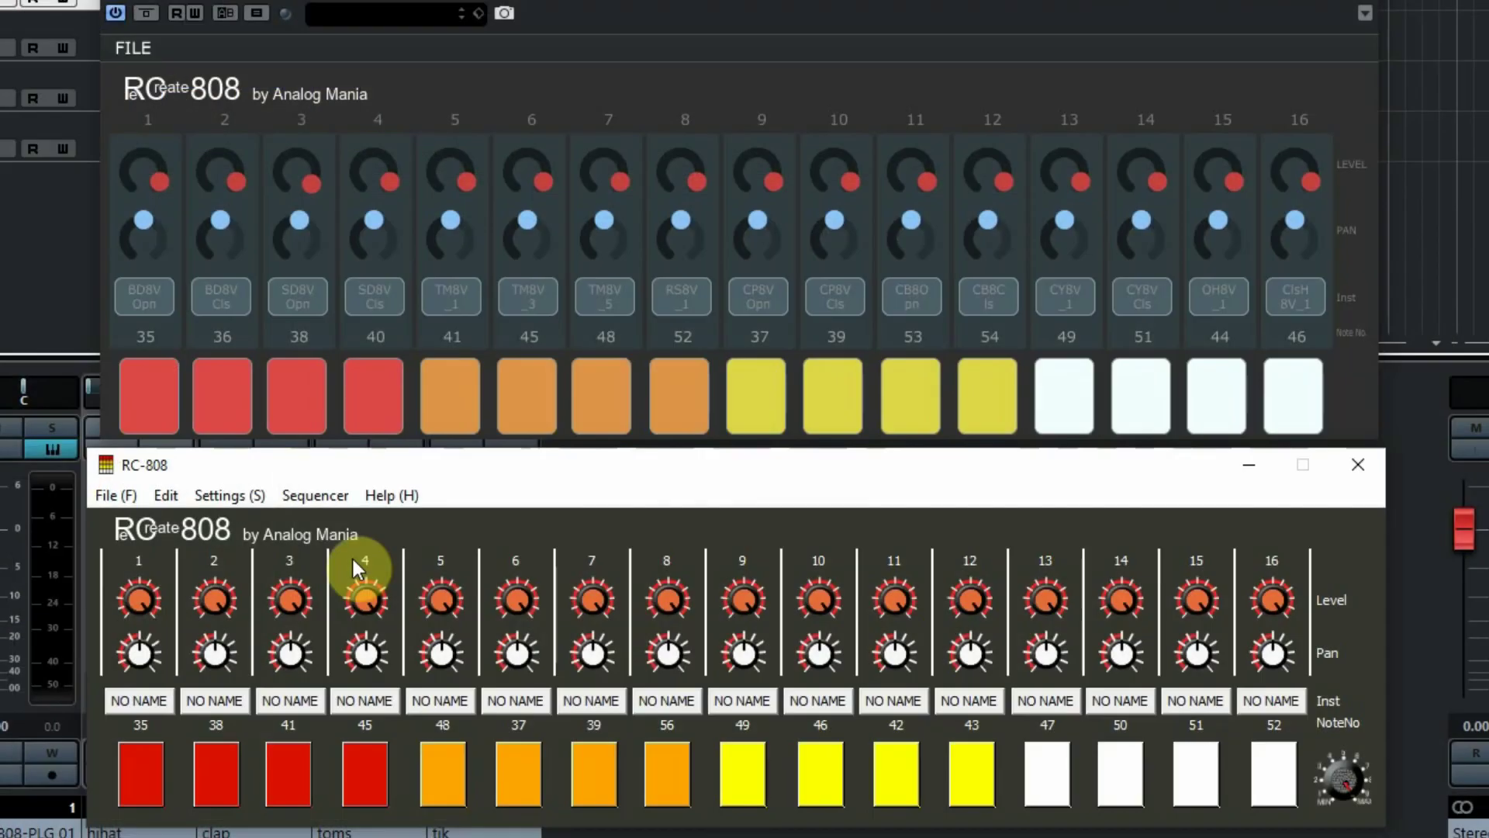
left_click(108, 494)
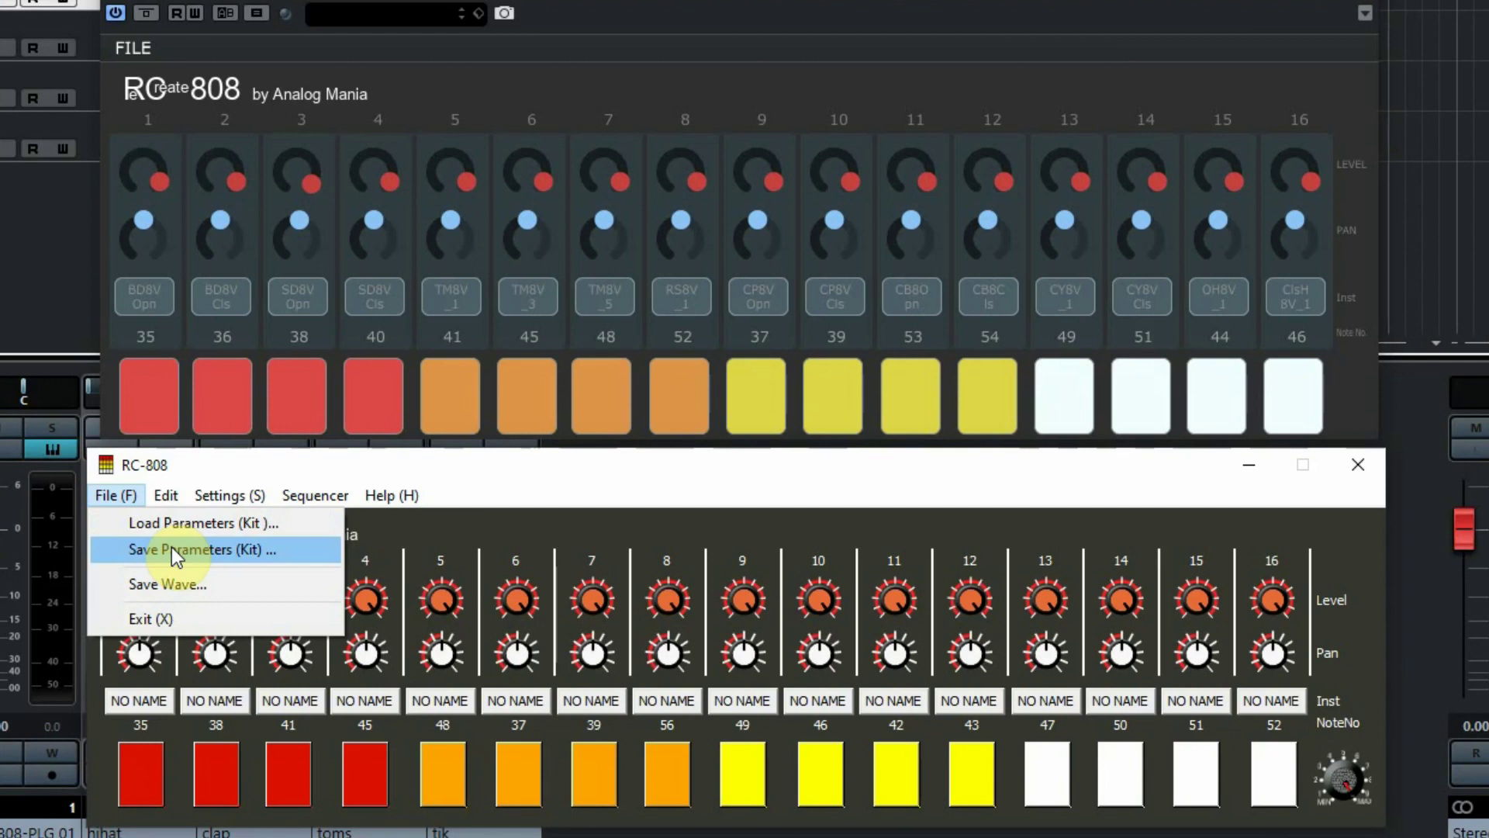
left_click(609, 462)
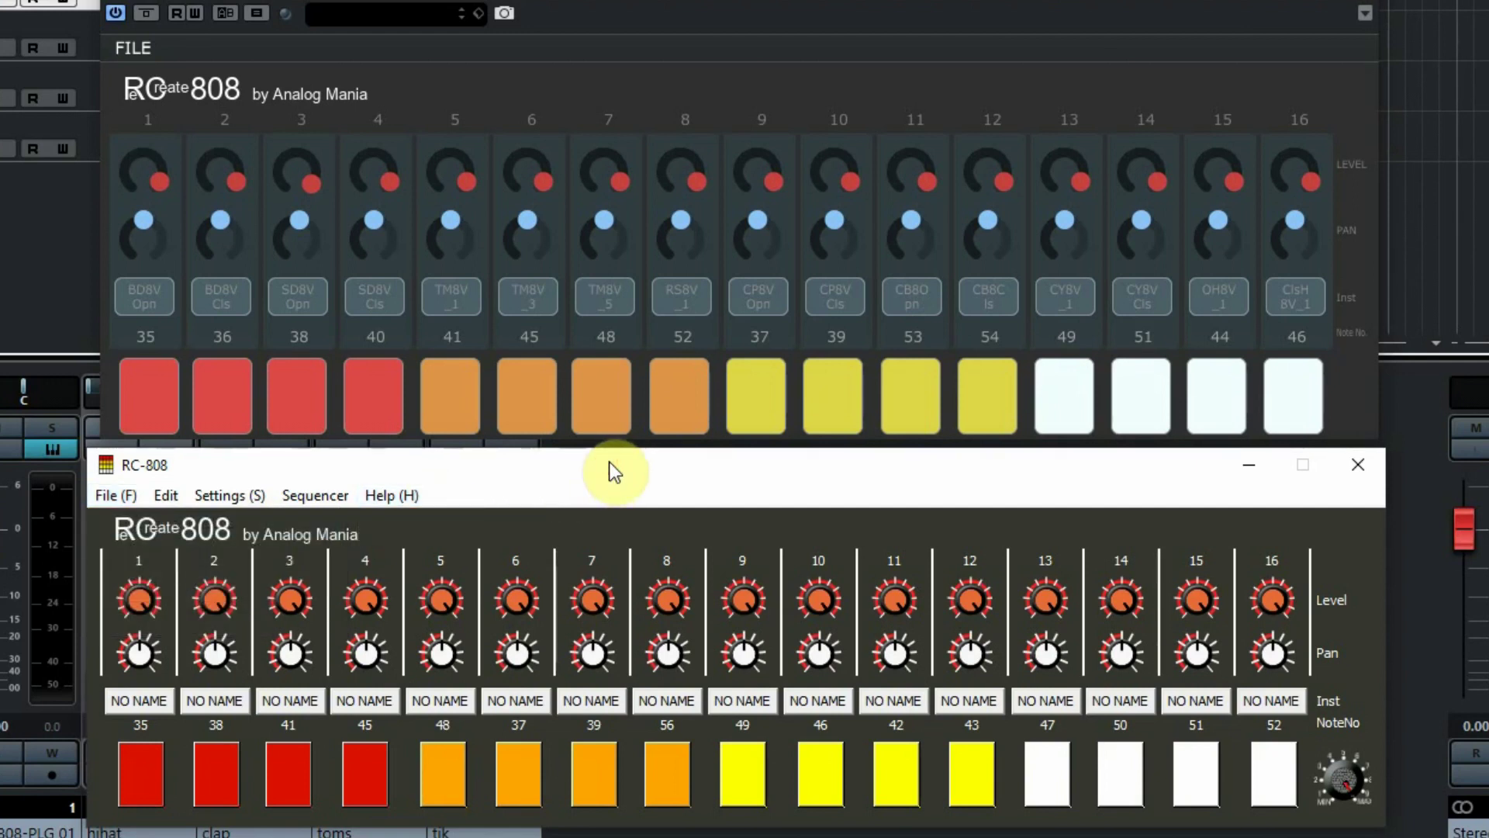